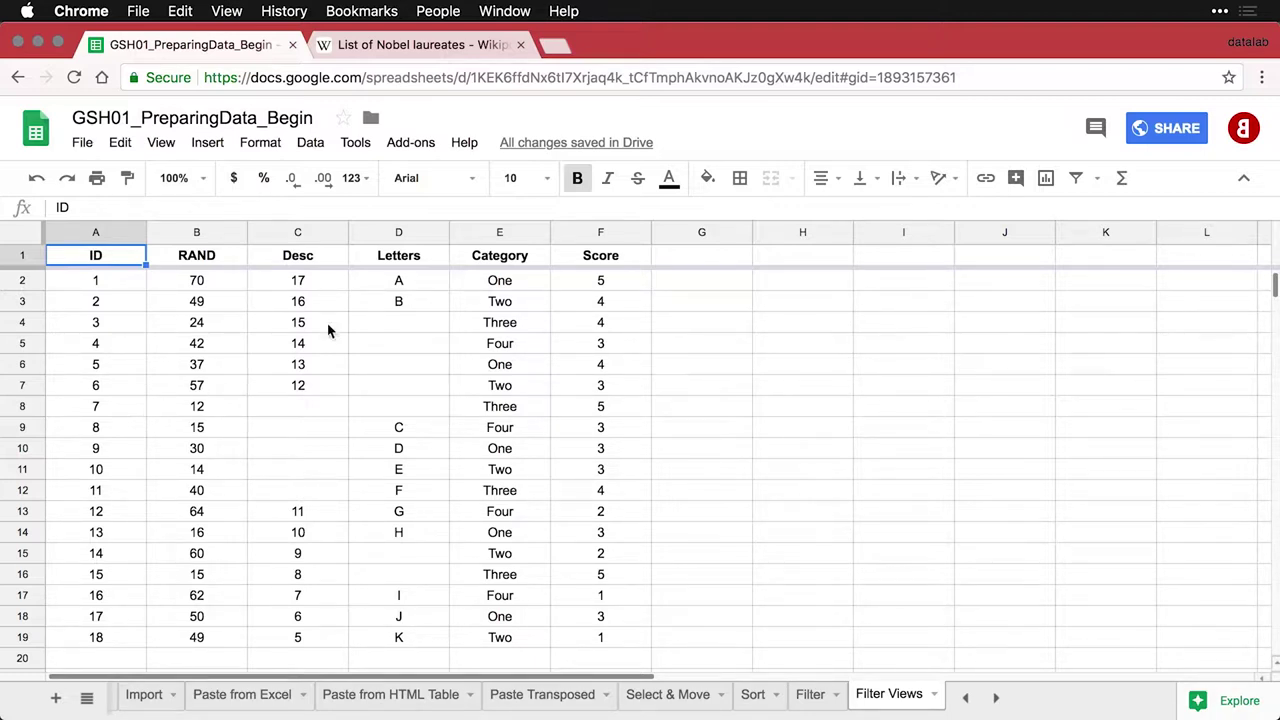
- Toggle a regular filter on and off, and create a new filter view for the data in A1:F19
{"action": "left_click", "coordinate": [1084, 191]}
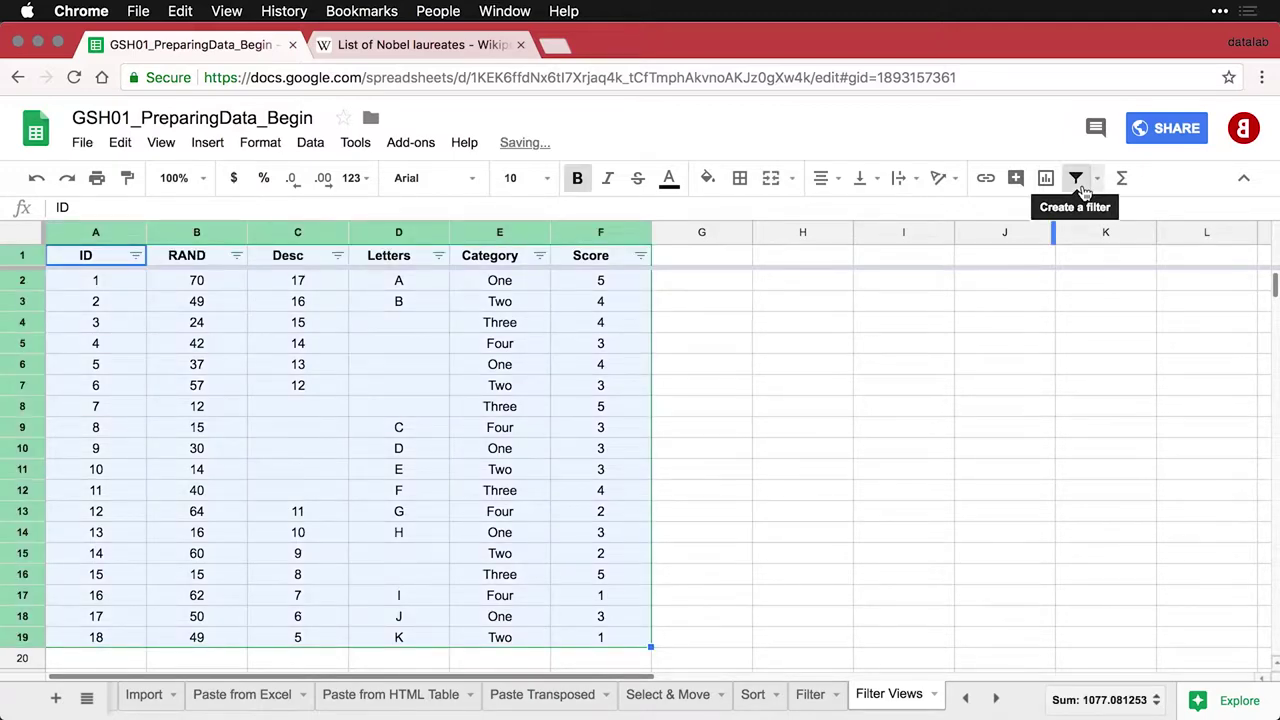
{"action": "left_click", "coordinate": [1084, 191]}
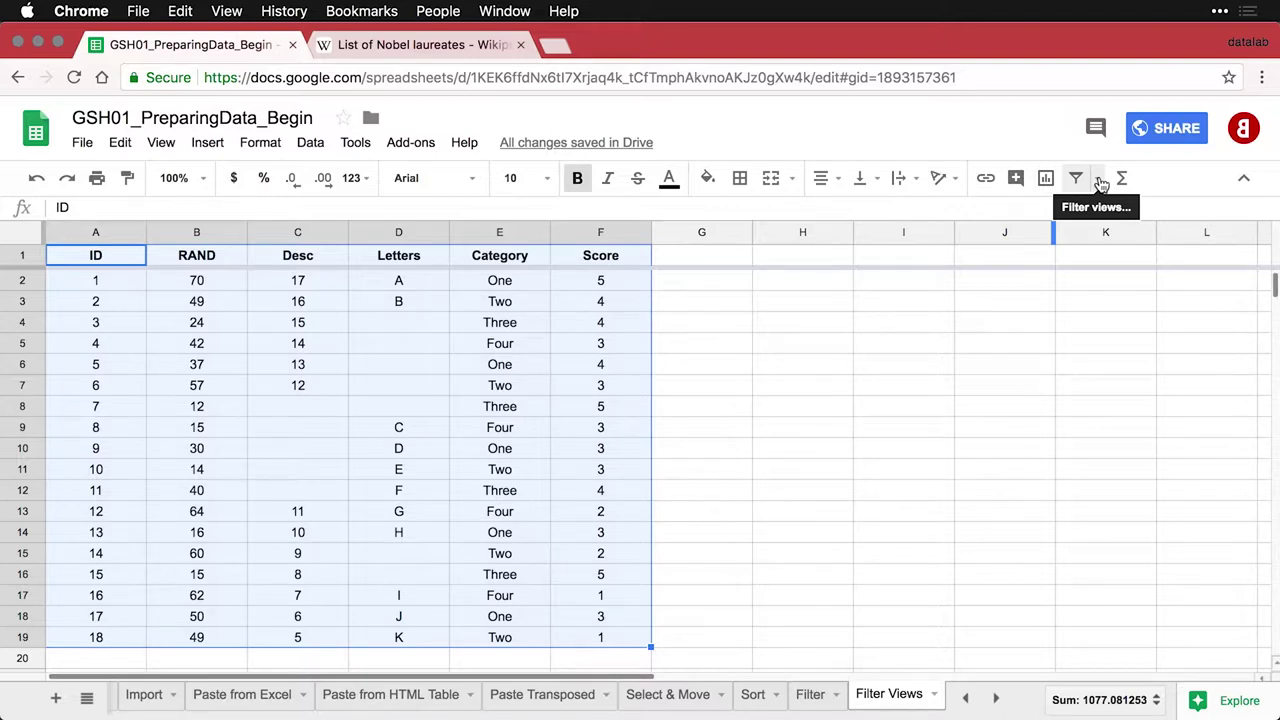
{"action": "left_click", "coordinate": [1100, 184]}
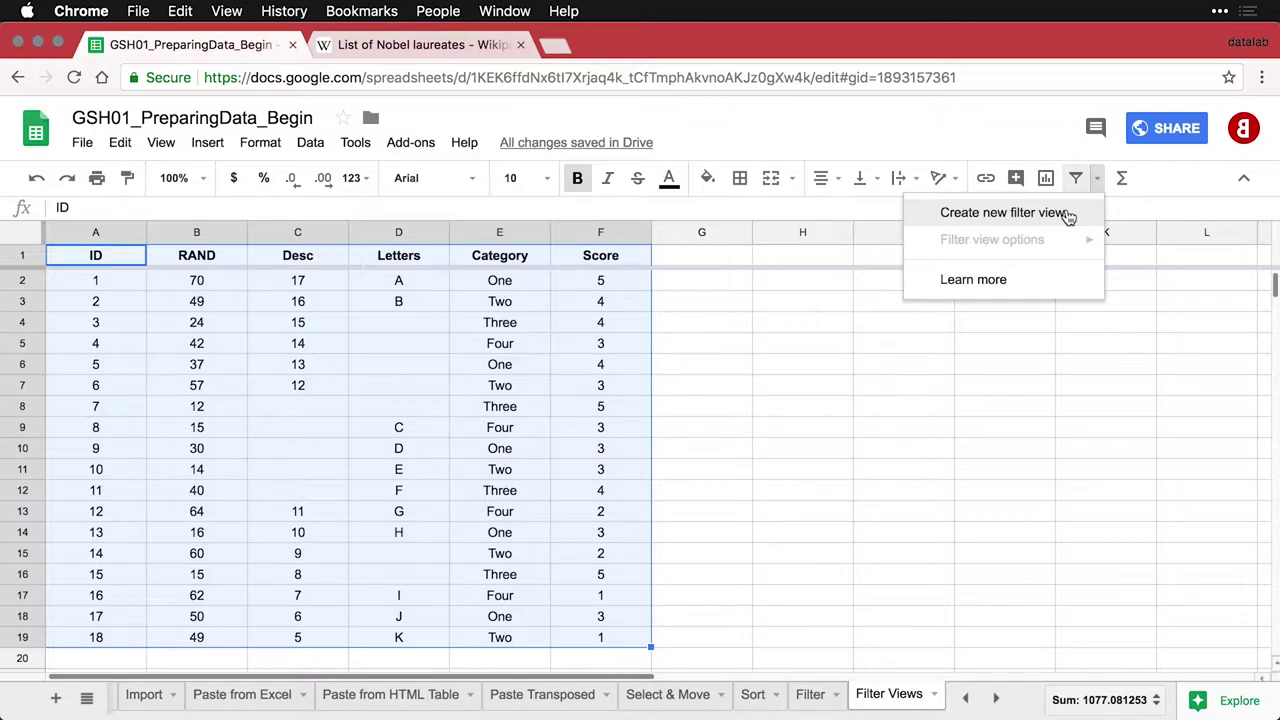
{"action": "left_click", "coordinate": [1068, 214]}
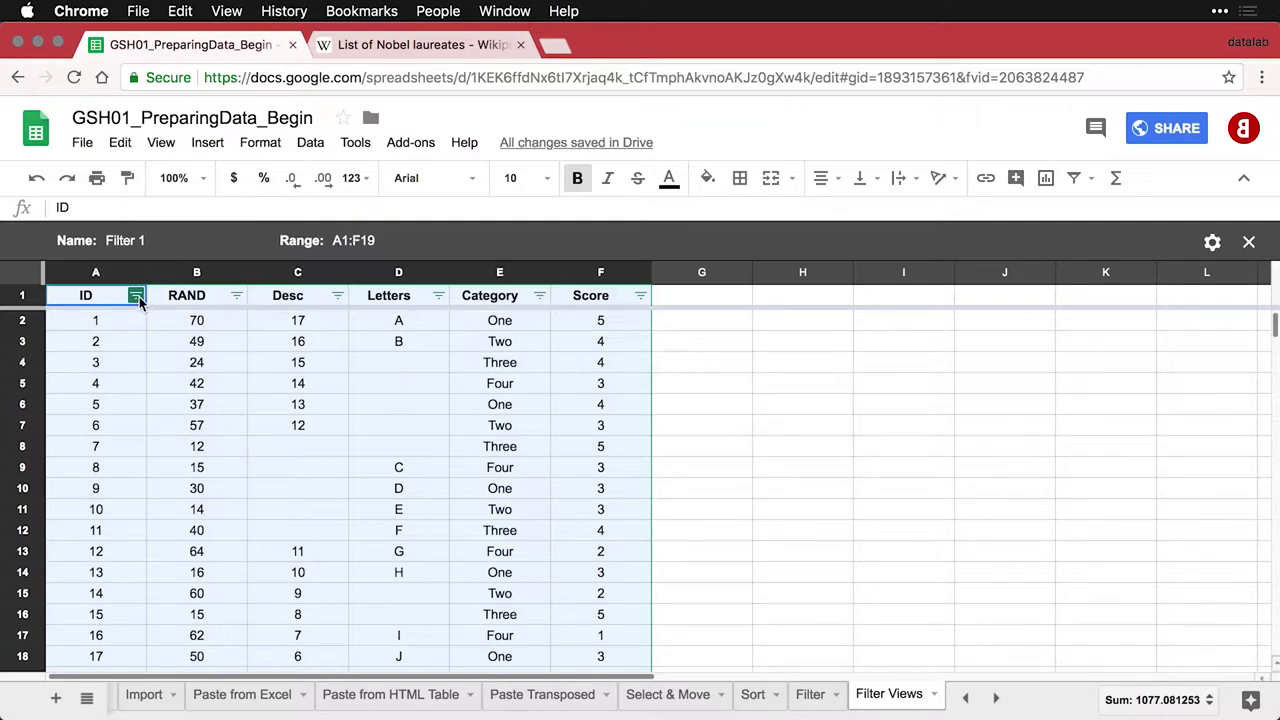
- Filter the ID column by condition to show only values less than or equal to 10
{"action": "left_click", "coordinate": [137, 296]}
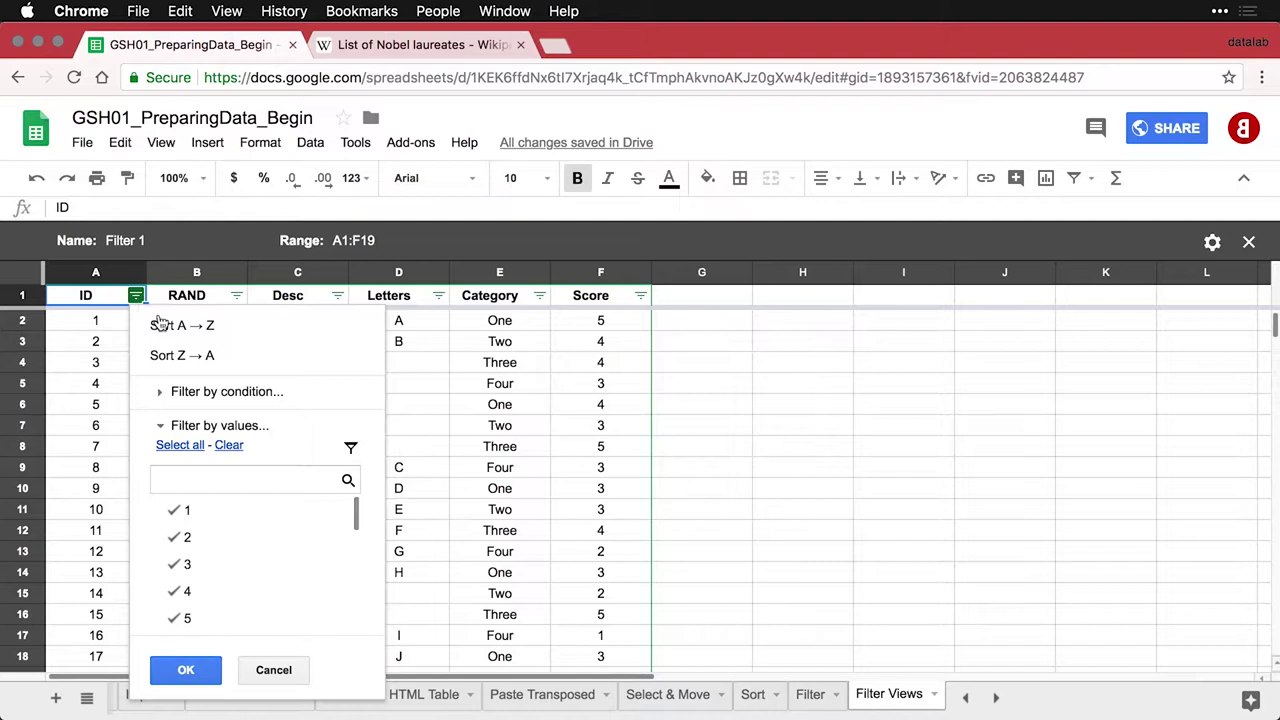
{"action": "left_click", "coordinate": [225, 392]}
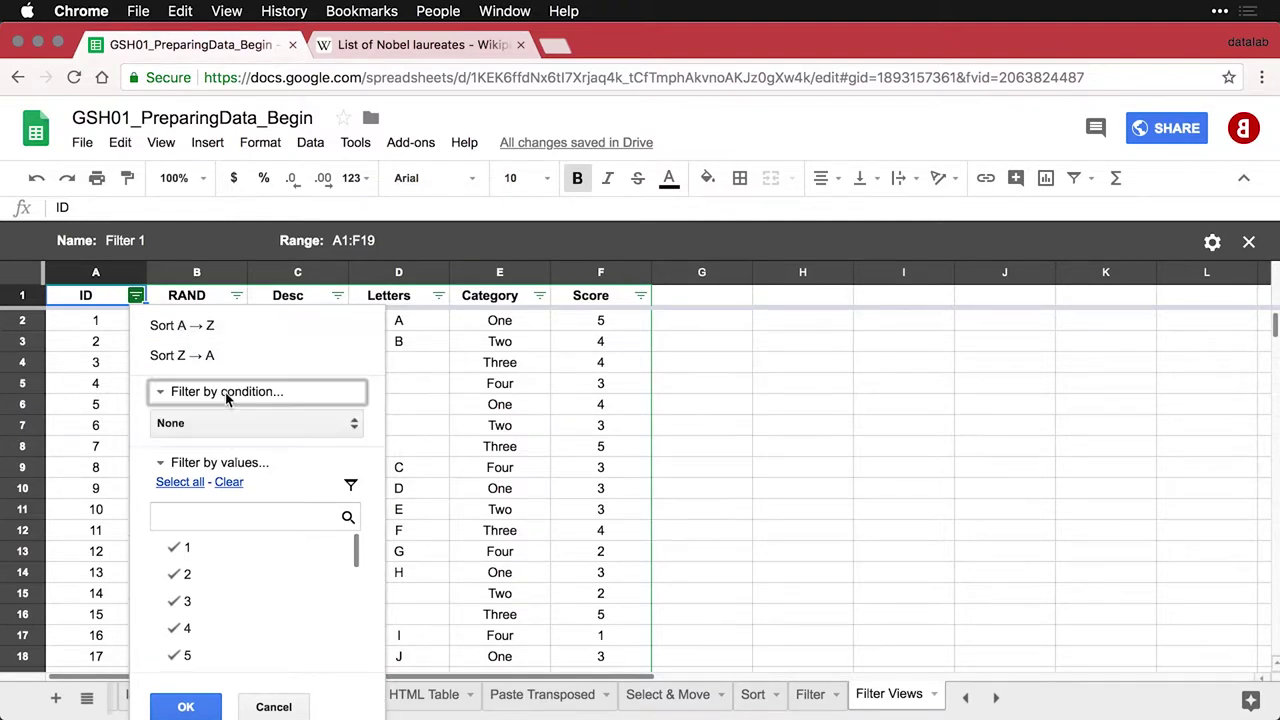
{"action": "left_click", "coordinate": [231, 427]}
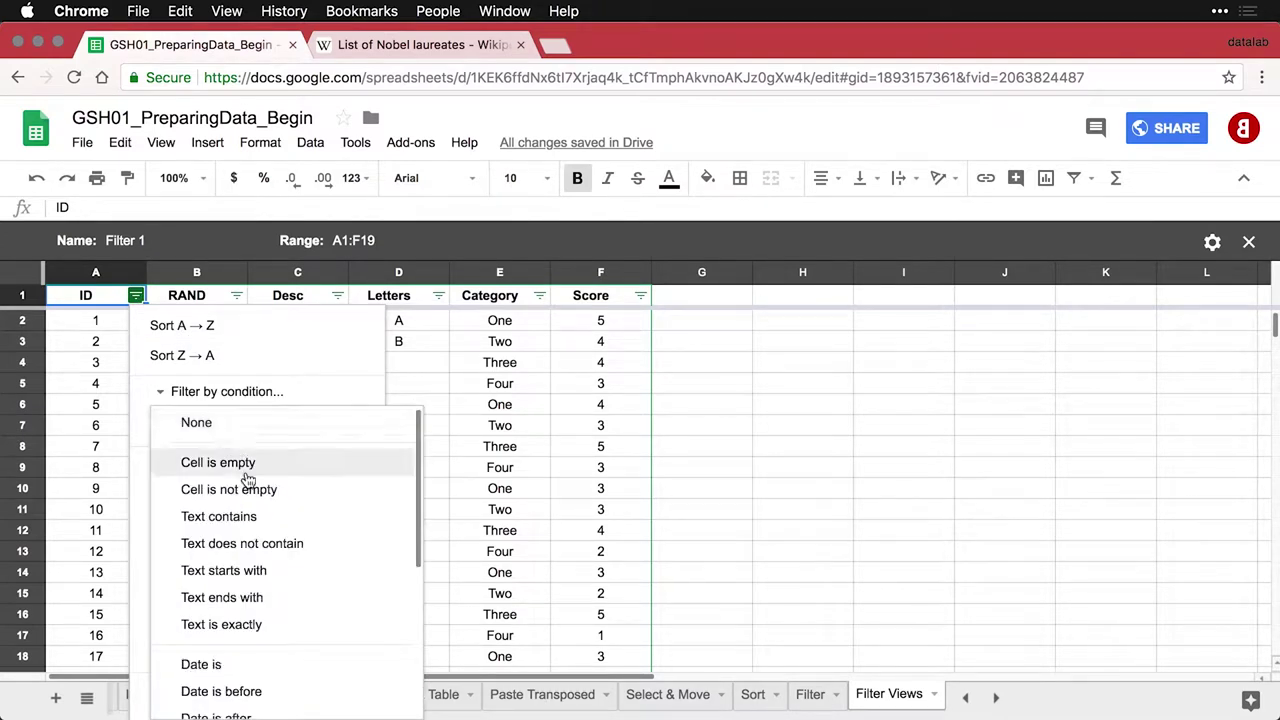
{"action": "scroll", "coordinate": [246, 520], "scroll_direction": "down", "scroll_amount": 5}
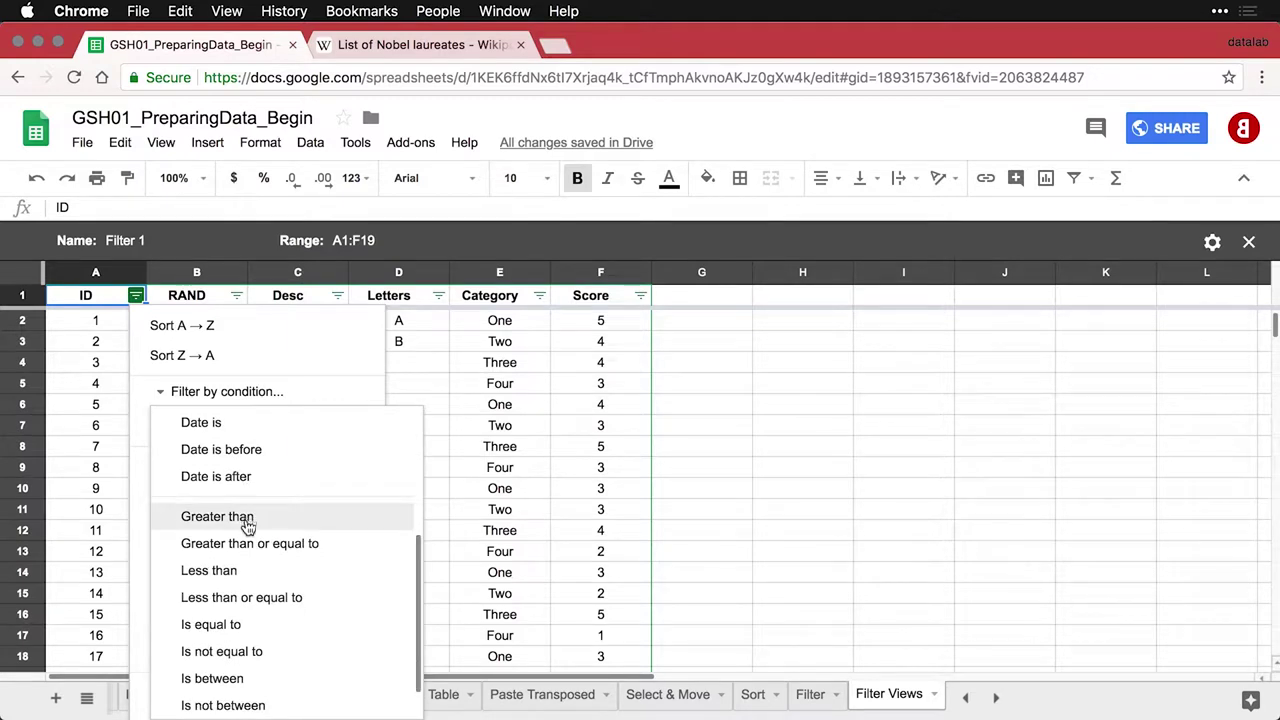
{"action": "left_click", "coordinate": [248, 598]}
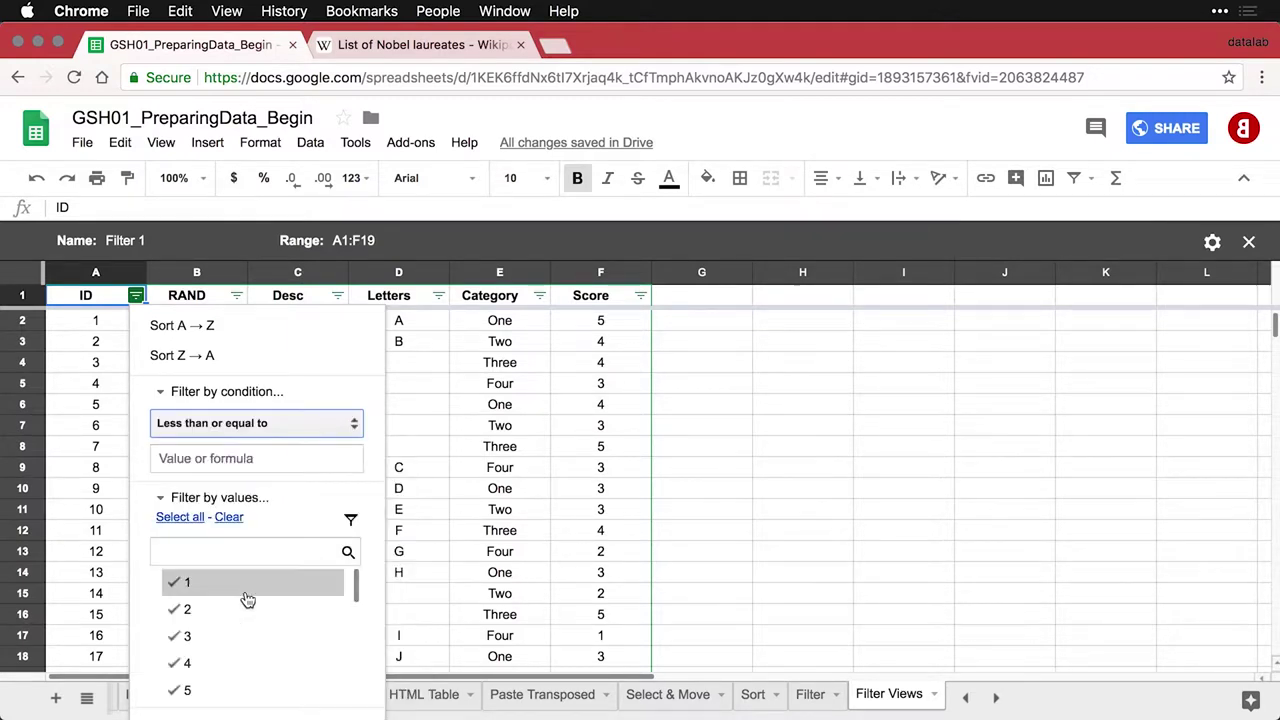
{"action": "left_click", "coordinate": [229, 459]}
{"action": "type", "text": "10"}
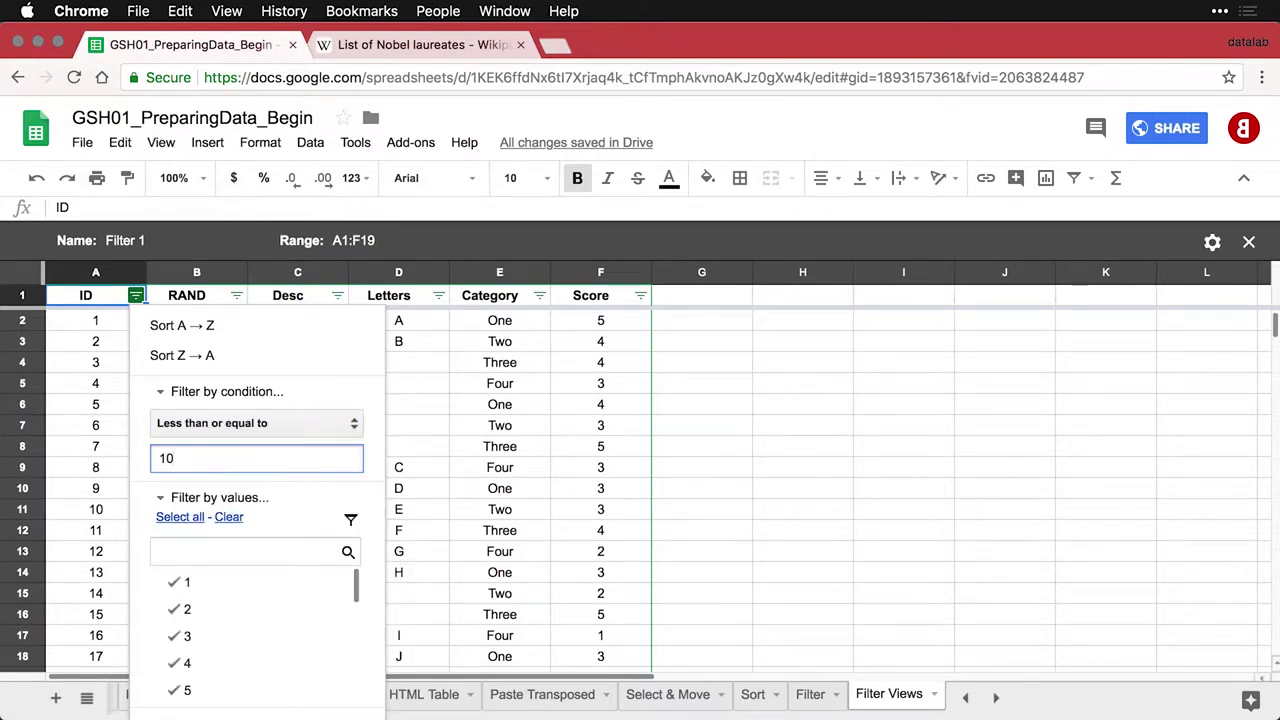
{"action": "scroll", "coordinate": [342, 378], "scroll_direction": "down", "scroll_amount": 1}
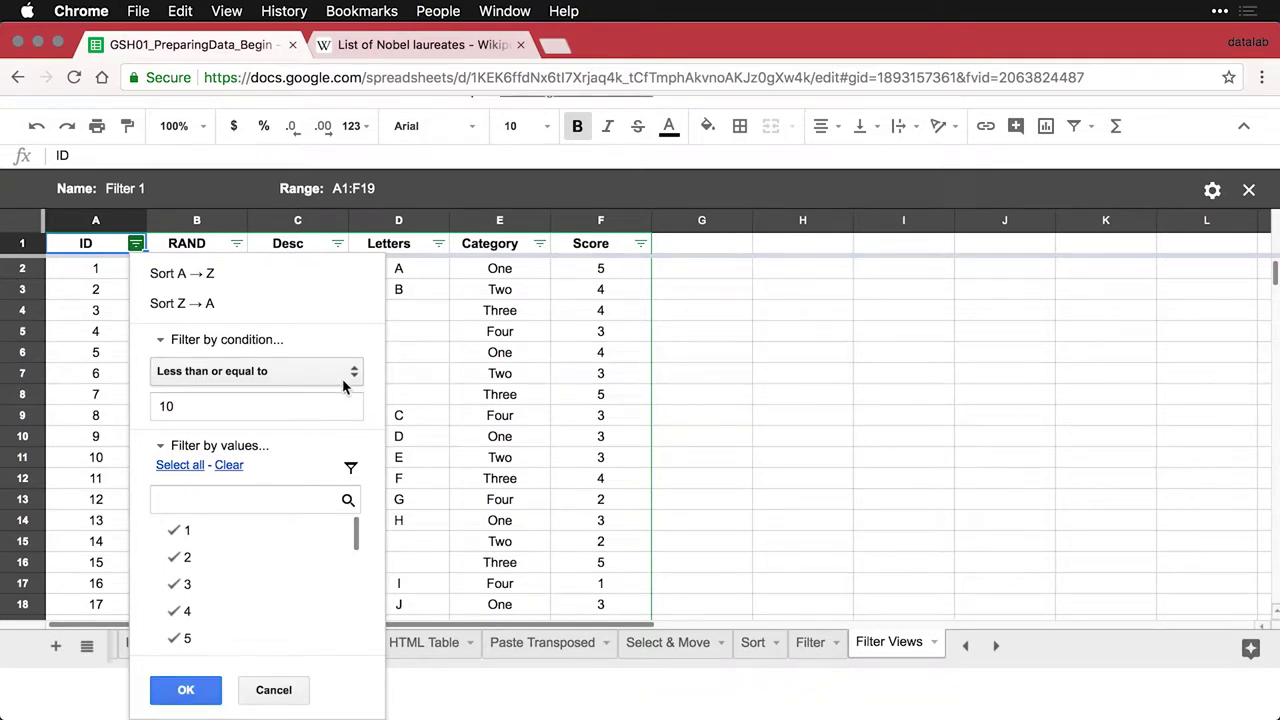
{"action": "left_click", "coordinate": [186, 690]}
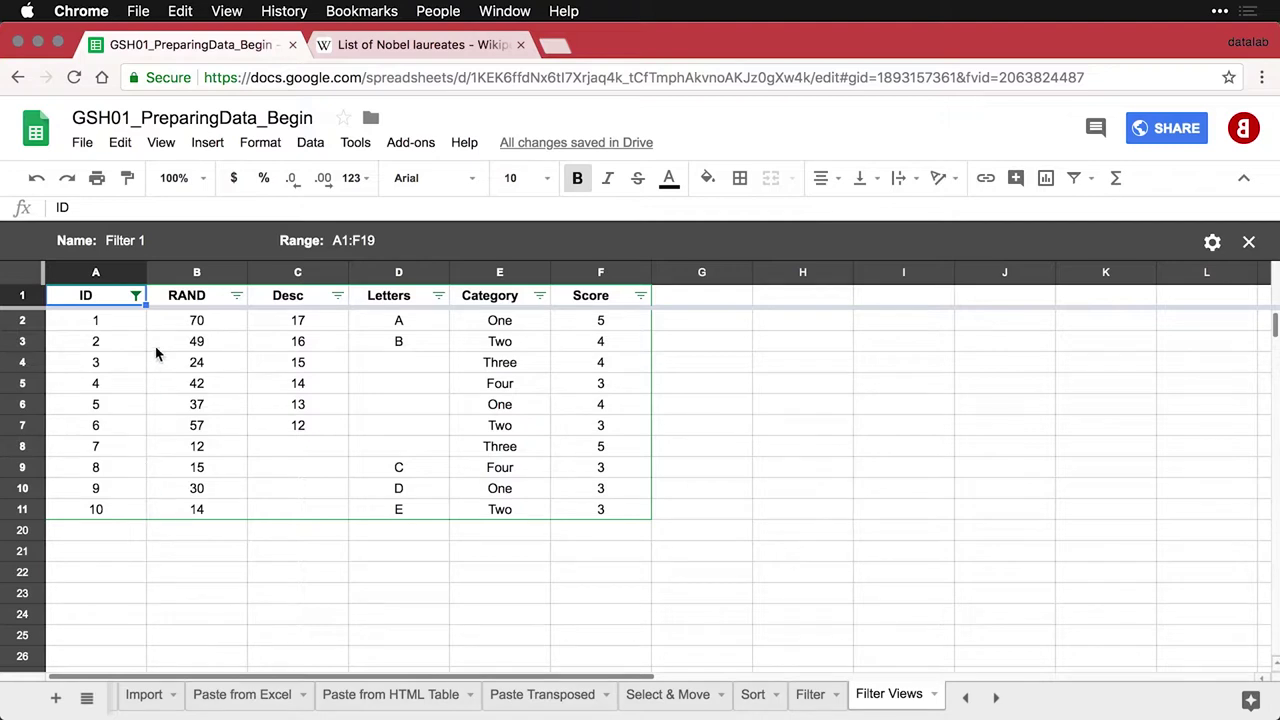
- Rename the filter view "First 10 Cases"
{"action": "left_click", "coordinate": [135, 241]}
{"action": "triple_click", "coordinate": [135, 241]}
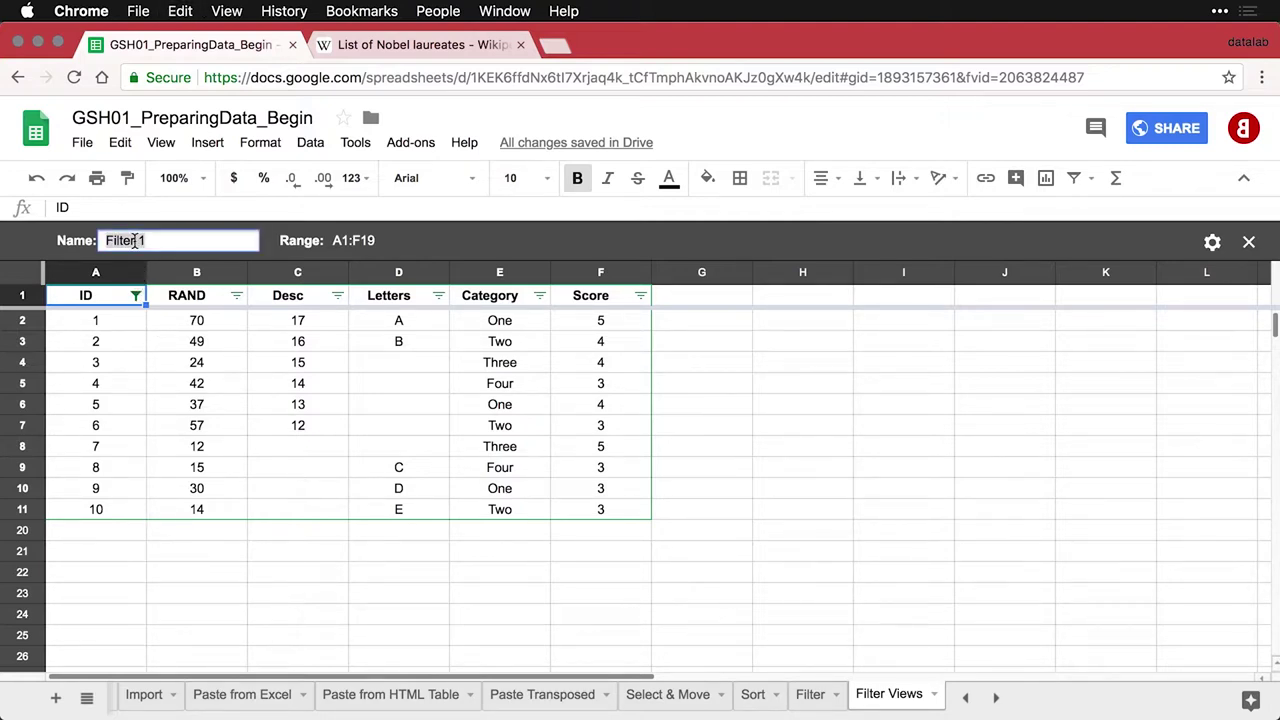
{"action": "type", "text": "Laure"}
{"action": "key", "text": "BackSpace"}
{"action": "key", "text": "BackSpace"}
{"action": "key", "text": "BackSpace"}
{"action": "key", "text": "BackSpace"}
{"action": "key", "text": "BackSpace"}
{"action": "type", "text": "First 10 Cases"}
{"action": "key", "text": "Return"}
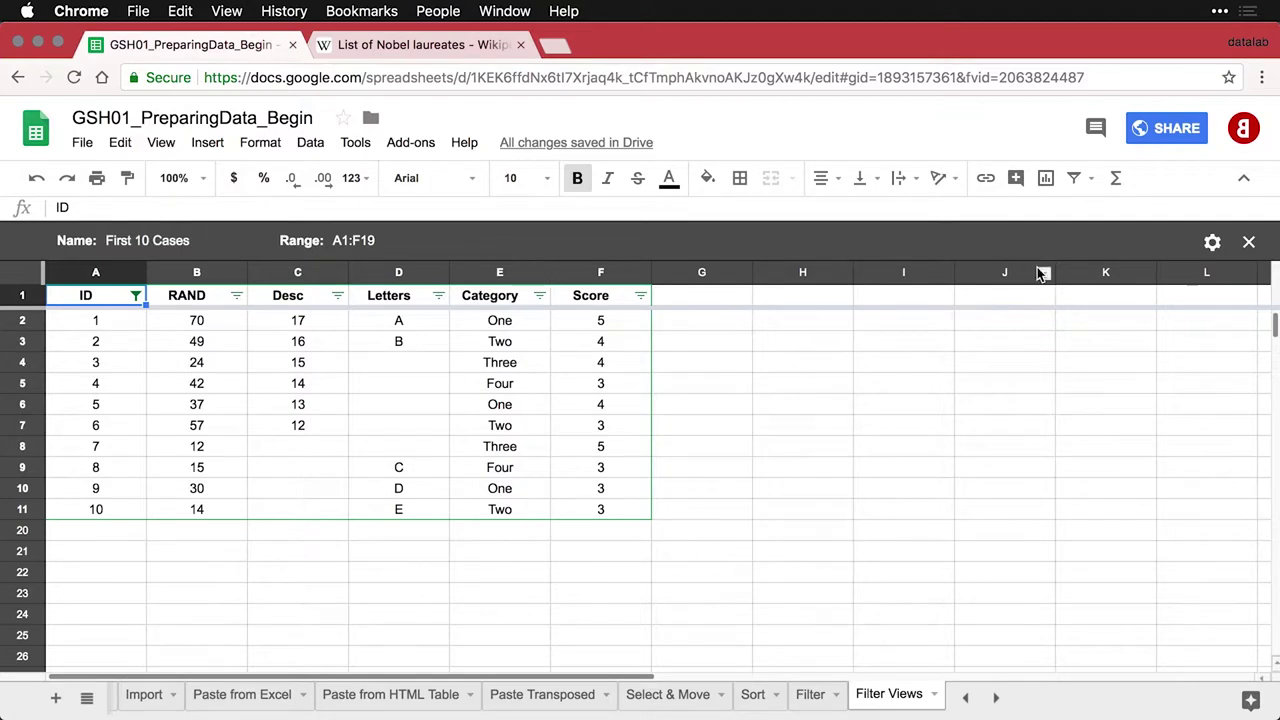
- Set the filter view to None and create another new filter view for the same data
{"action": "left_click", "coordinate": [1095, 185]}
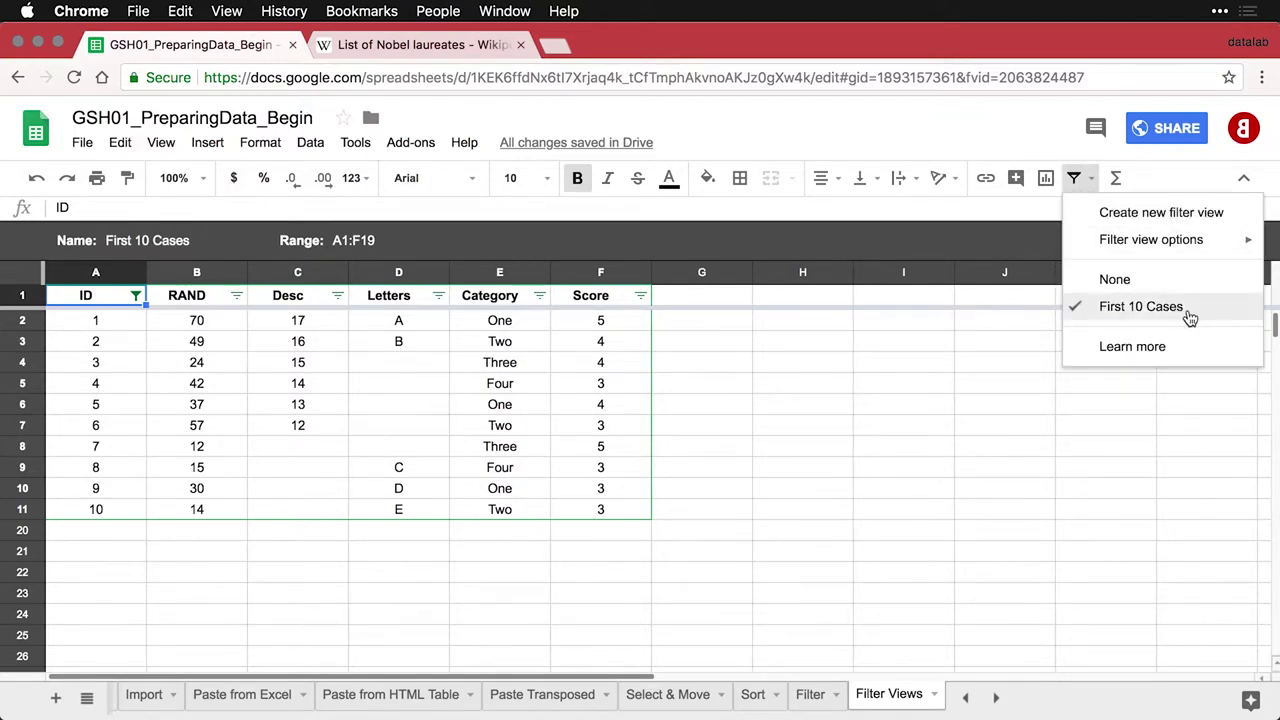
{"action": "left_click", "coordinate": [1133, 283]}
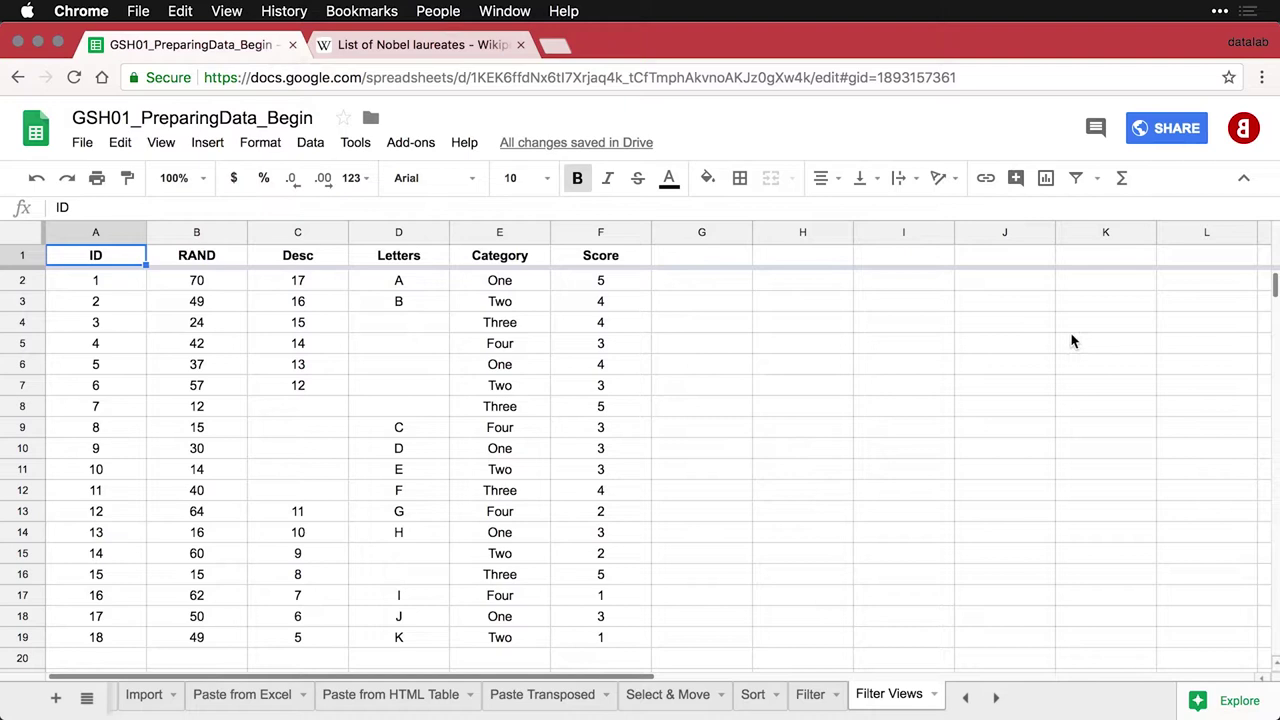
{"action": "left_click", "coordinate": [1097, 182]}
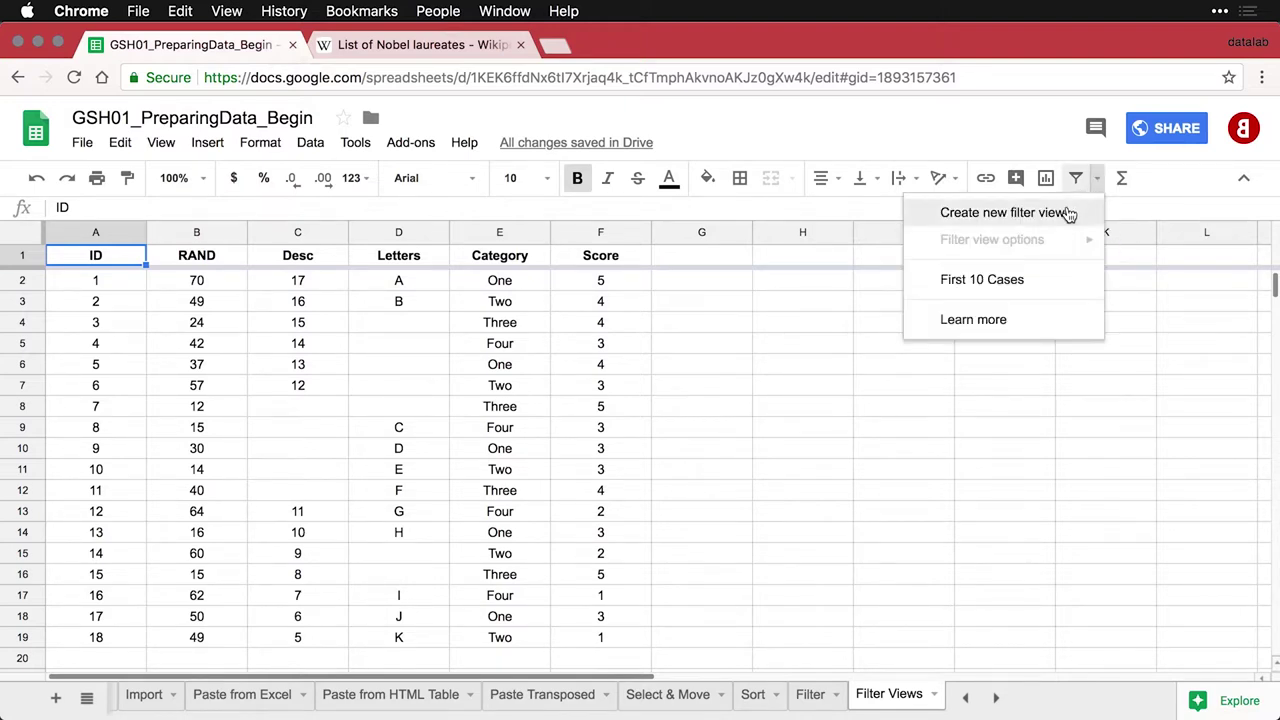
{"action": "left_click", "coordinate": [1068, 213]}
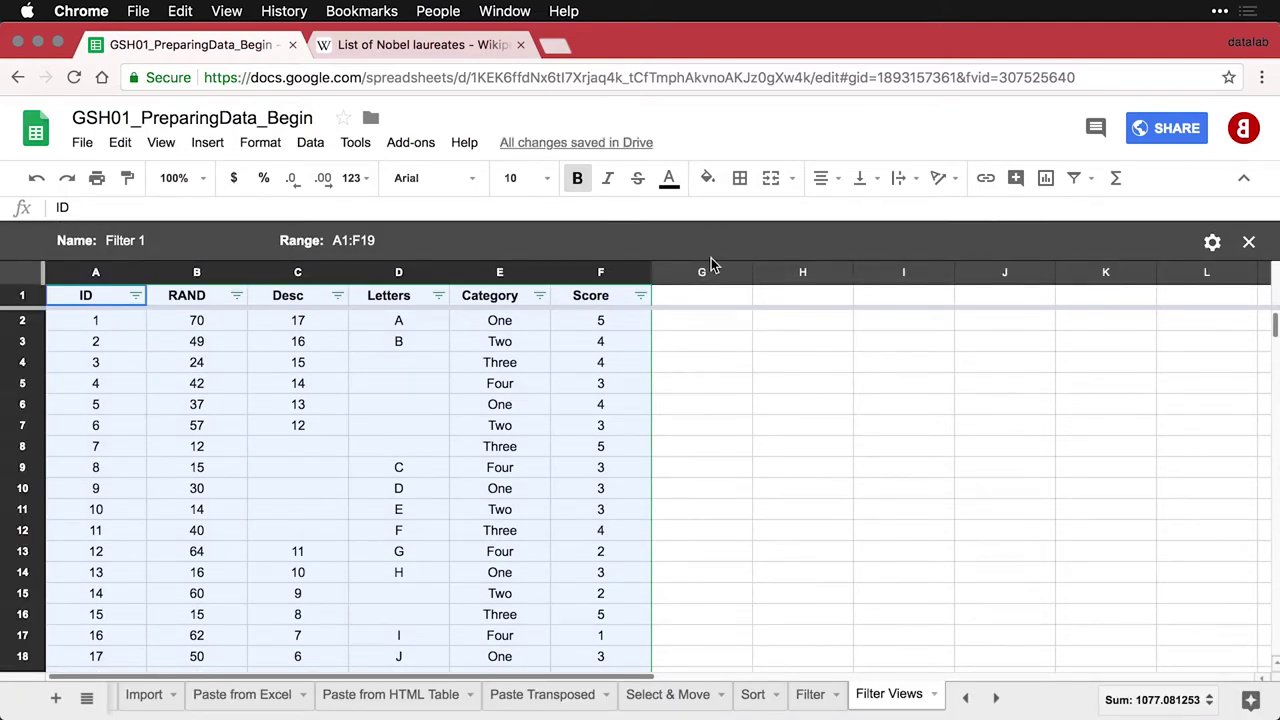
- Filter the Category column by values, excluding Four and Two so only One and Three remain
{"action": "left_click", "coordinate": [539, 296]}
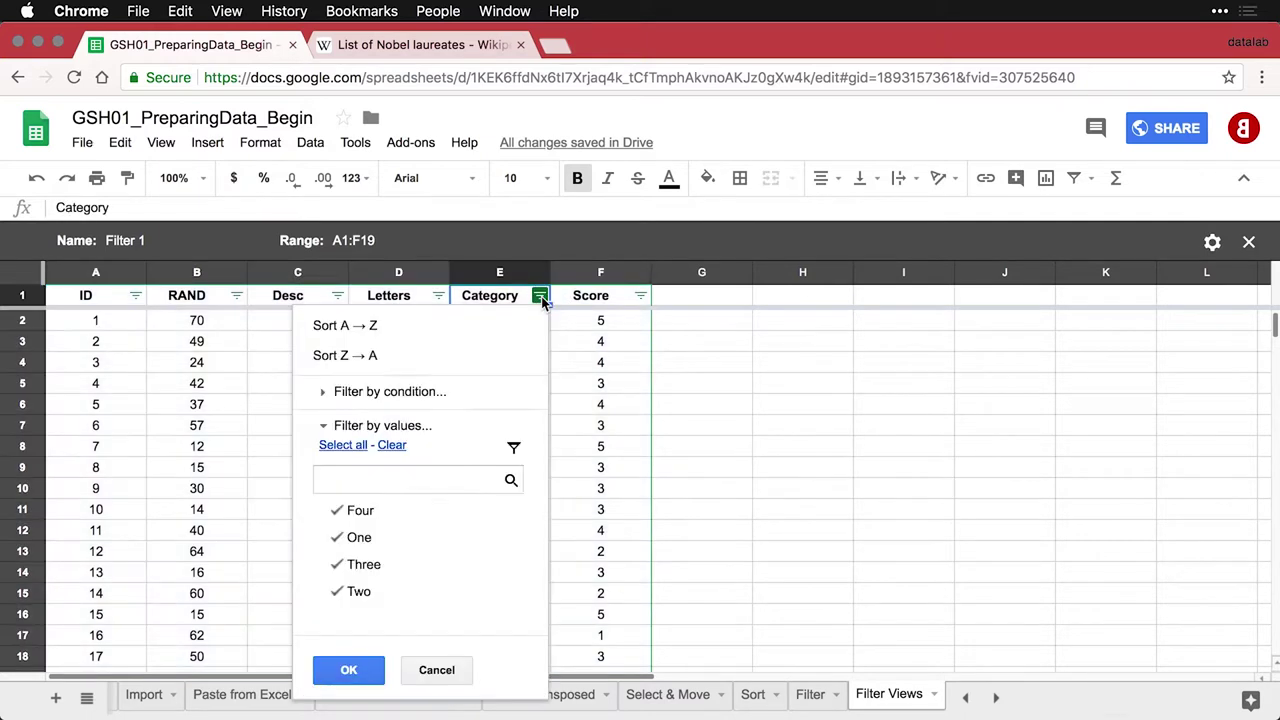
{"action": "left_click", "coordinate": [341, 513]}
{"action": "left_click", "coordinate": [340, 592]}
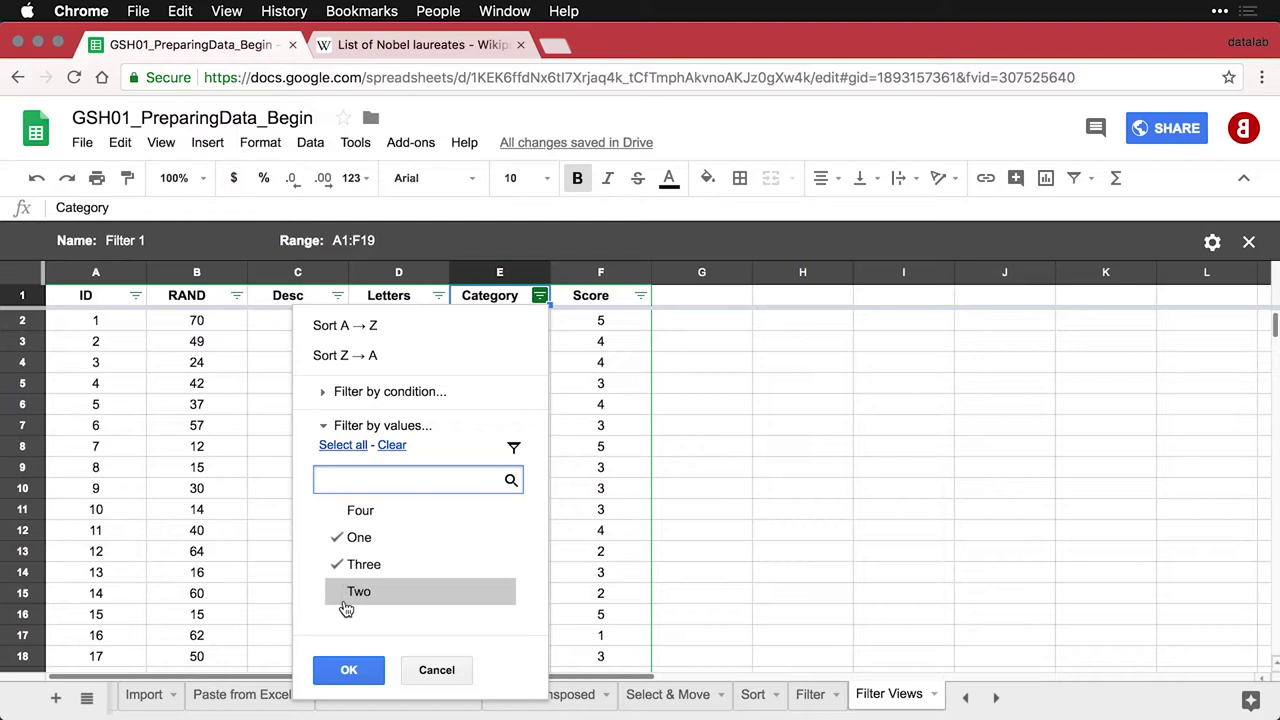
{"action": "left_click", "coordinate": [350, 668]}
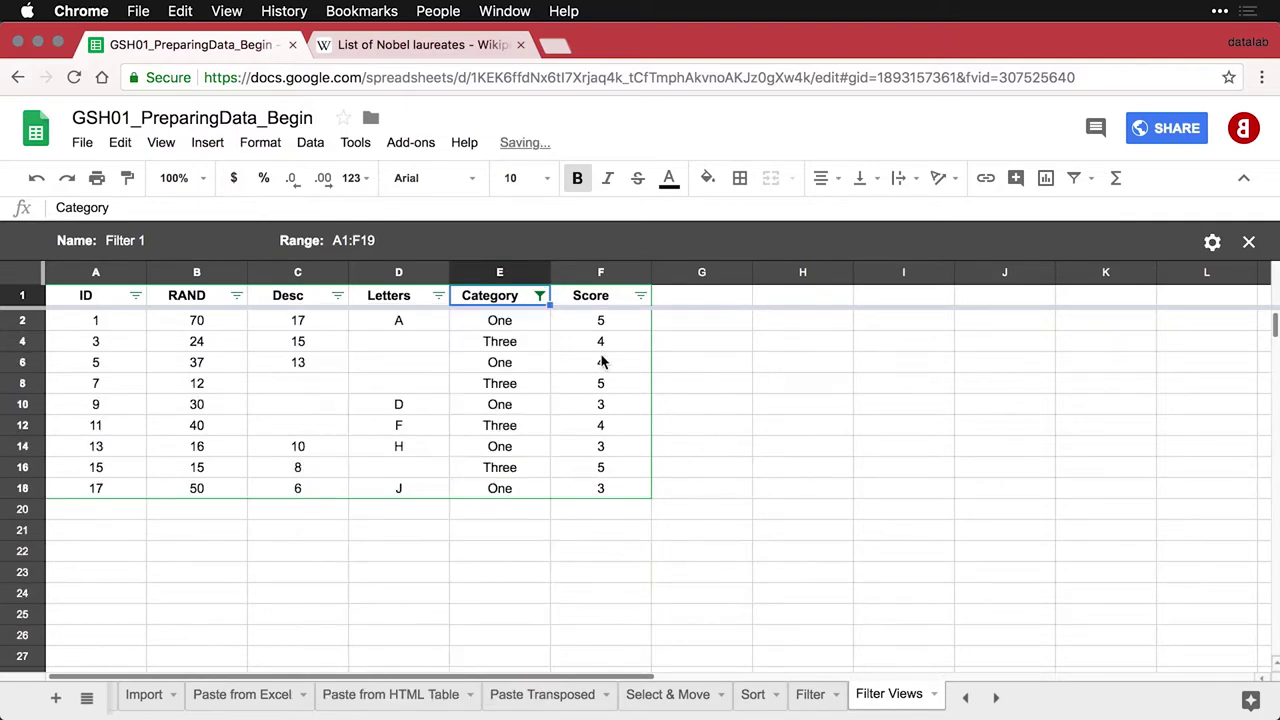
- Filter the Score column by condition to show only values greater than 3
{"action": "left_click", "coordinate": [640, 295]}
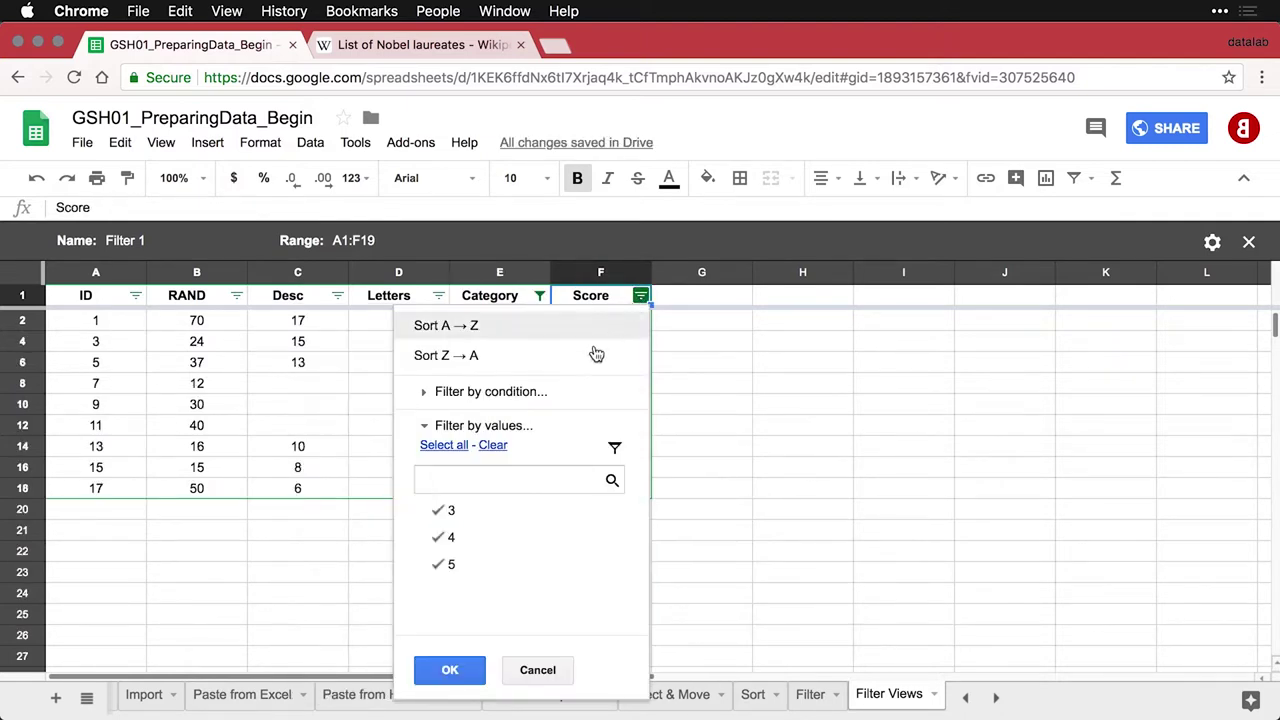
{"action": "left_click", "coordinate": [540, 391]}
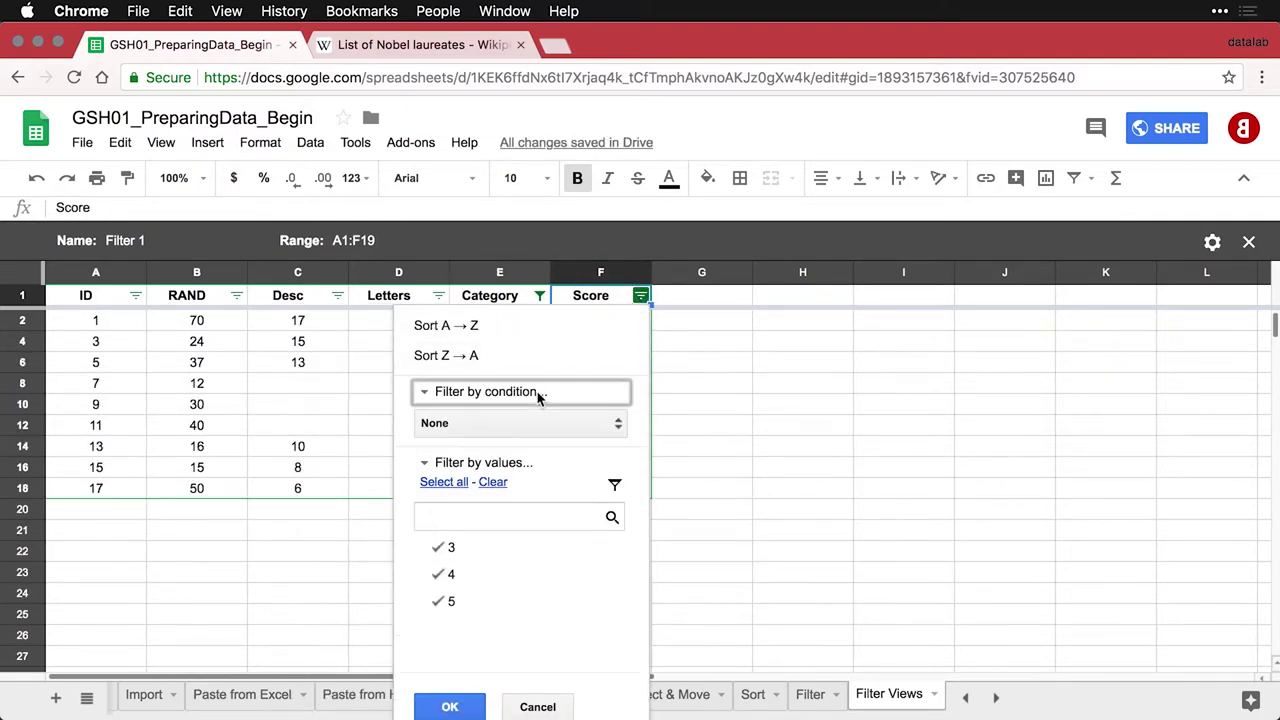
{"action": "left_click", "coordinate": [503, 432]}
{"action": "scroll", "coordinate": [515, 591], "scroll_direction": "down", "scroll_amount": 5}
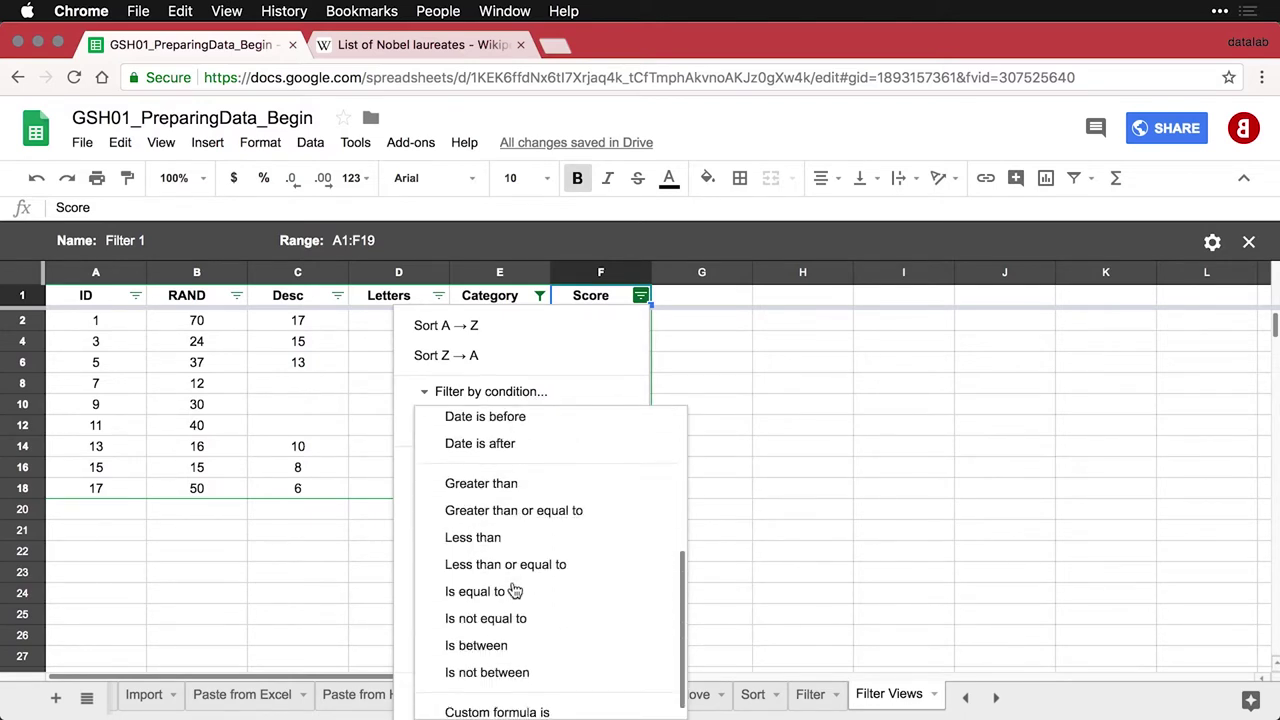
{"action": "left_click", "coordinate": [518, 480]}
{"action": "left_click", "coordinate": [483, 458]}
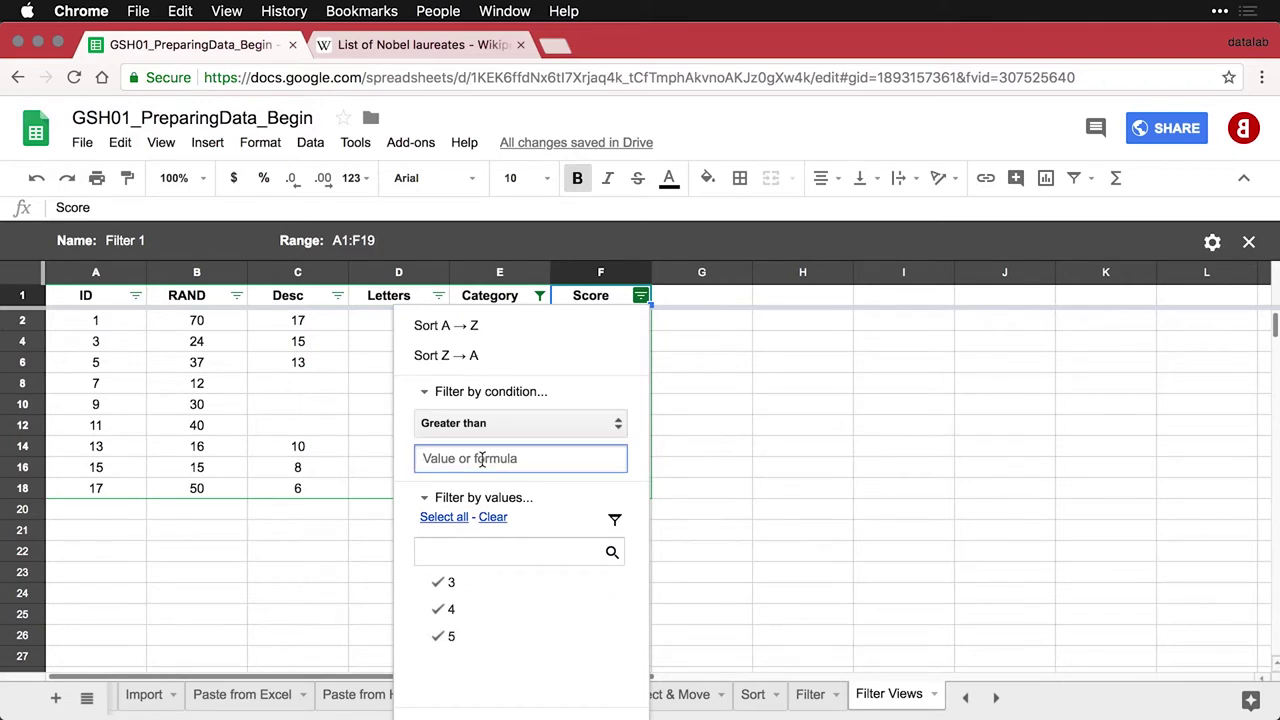
{"action": "type", "text": "3"}
{"action": "scroll", "coordinate": [627, 365], "scroll_direction": "down", "scroll_amount": 1}
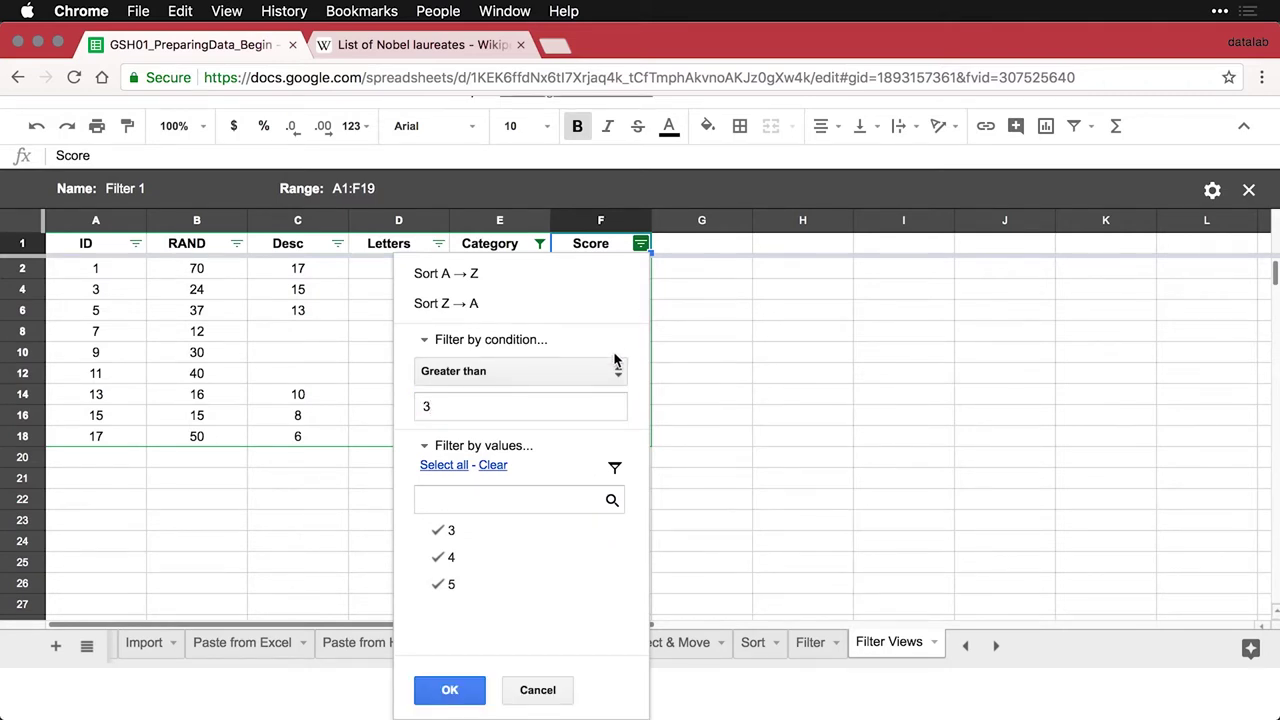
{"action": "left_click", "coordinate": [470, 684]}
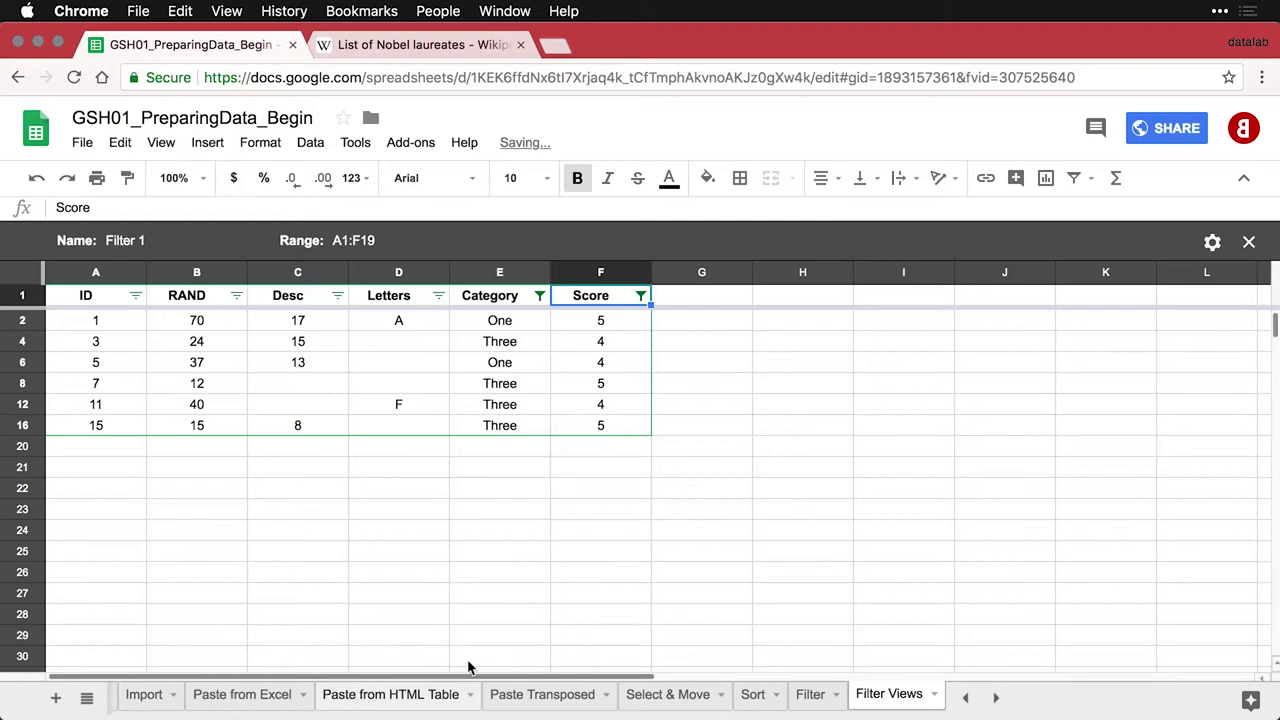
- Rename the new filter view "Category 1& 3, Score > 3"
{"action": "left_click", "coordinate": [133, 243]}
{"action": "triple_click", "coordinate": [133, 243]}
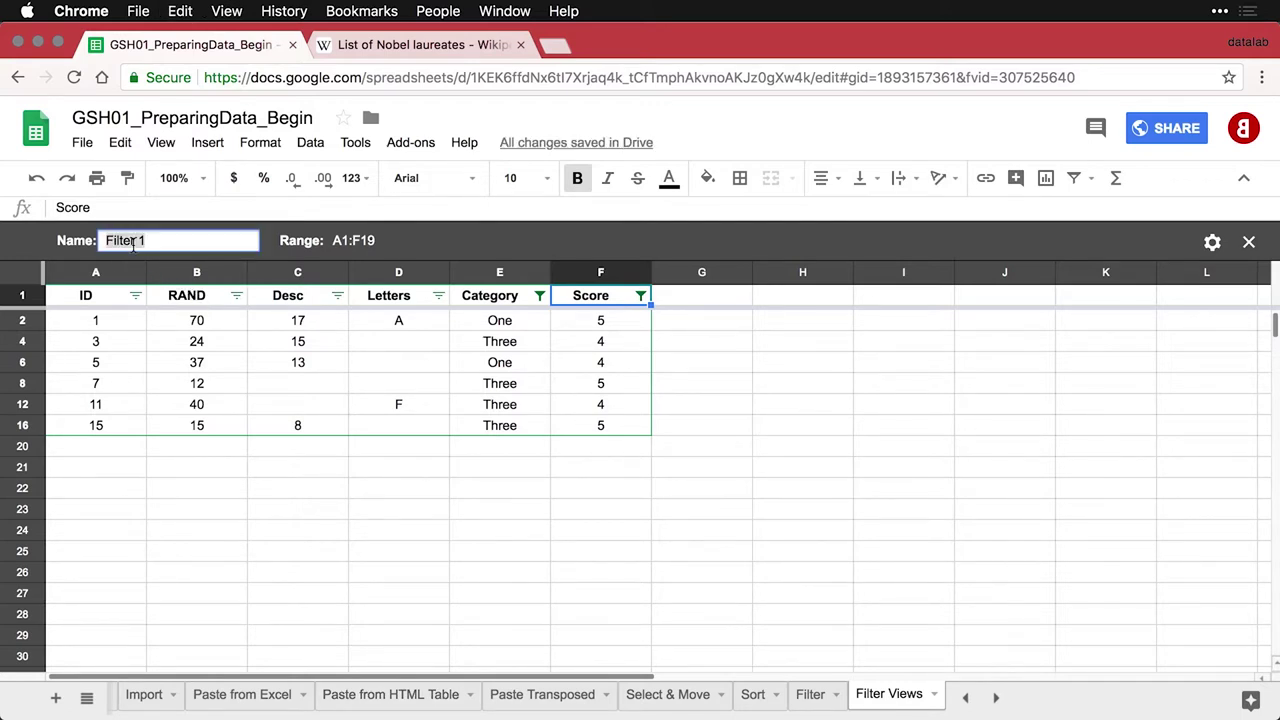
{"action": "type", "text": "Category 1& 3"}
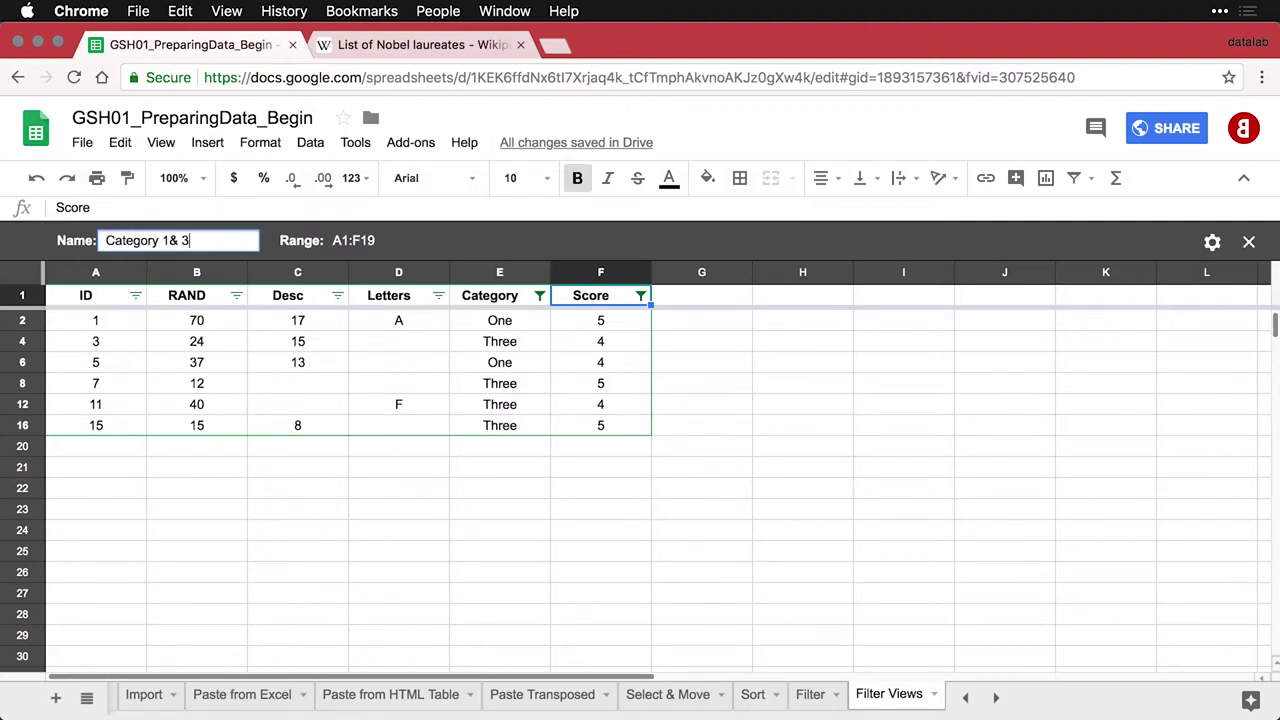
{"action": "type", "text": ", Score > 3"}
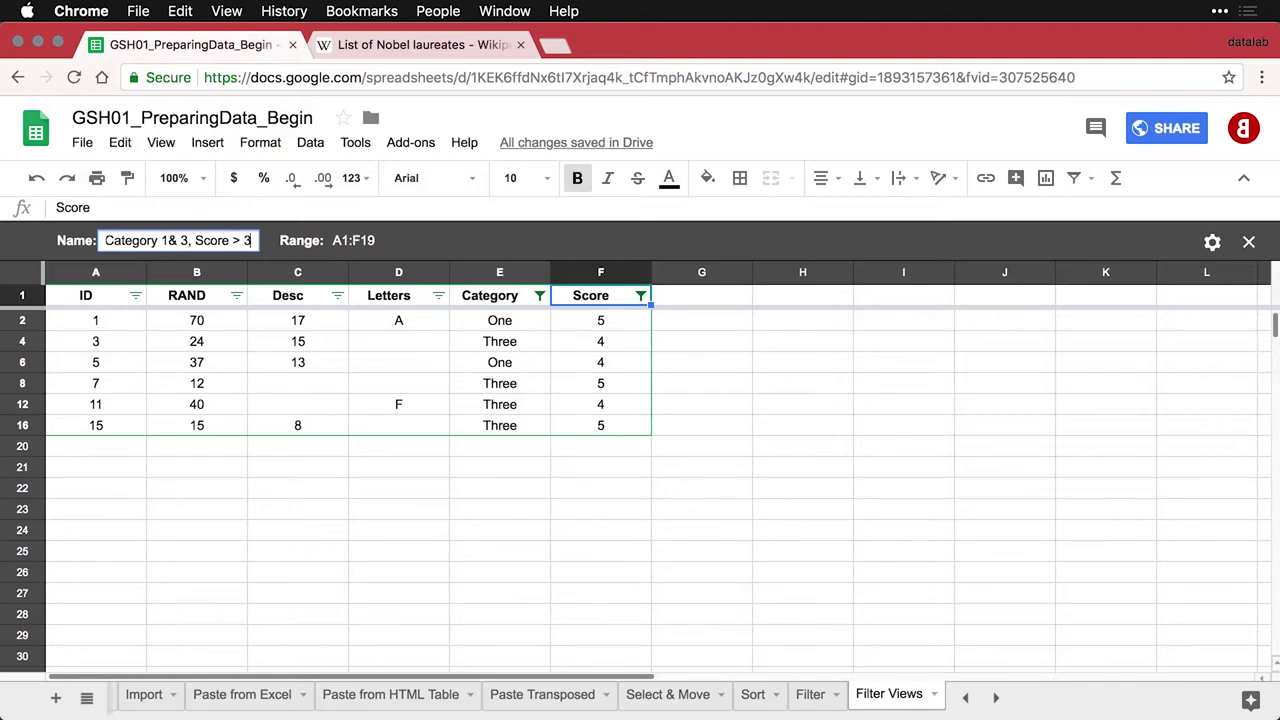
{"action": "key", "text": "Return"}
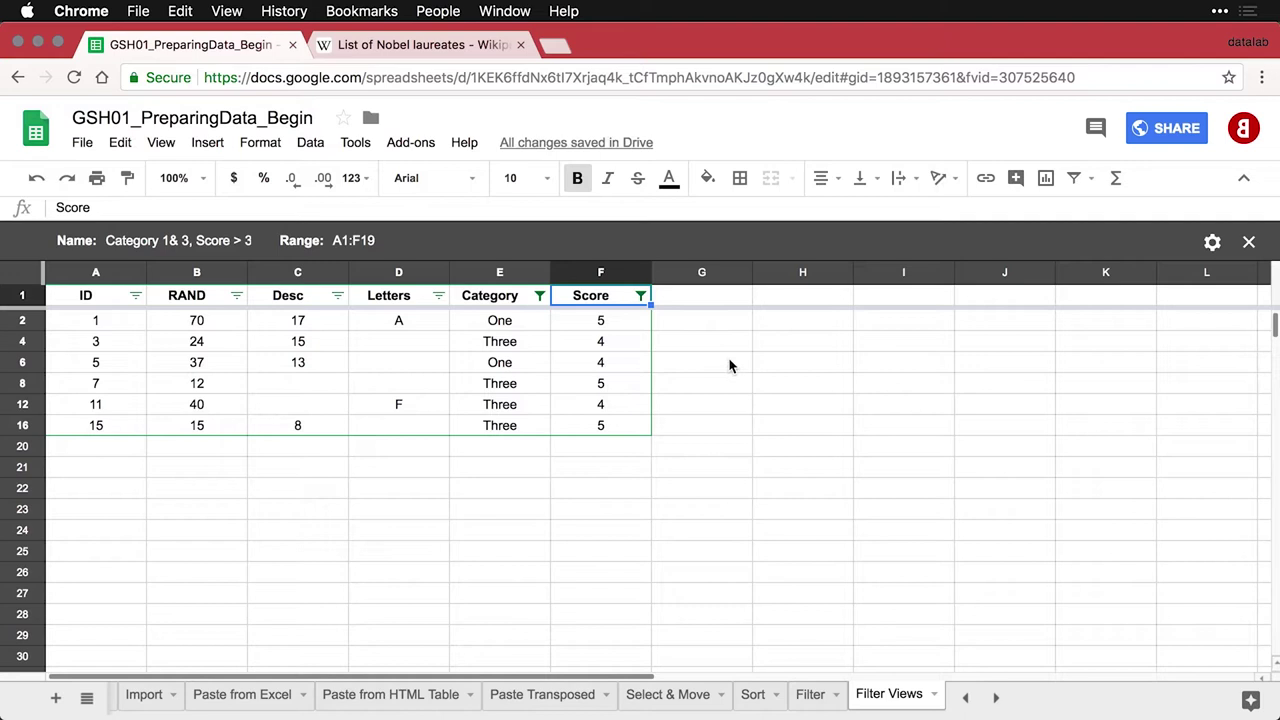
- Apply the saved views First 10 Cases and Category 1& 3, Score > 3 in turn, and return the filter view to None
{"action": "left_click", "coordinate": [1093, 180]}
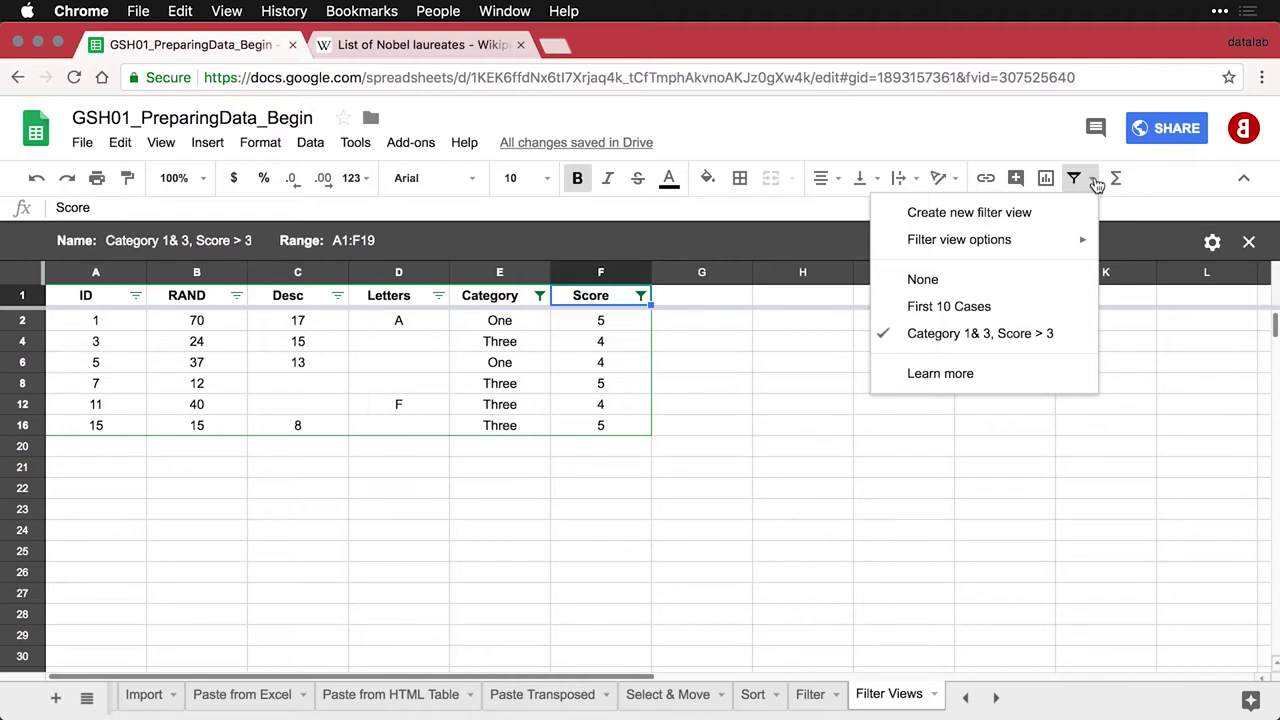
{"action": "left_click", "coordinate": [1010, 308]}
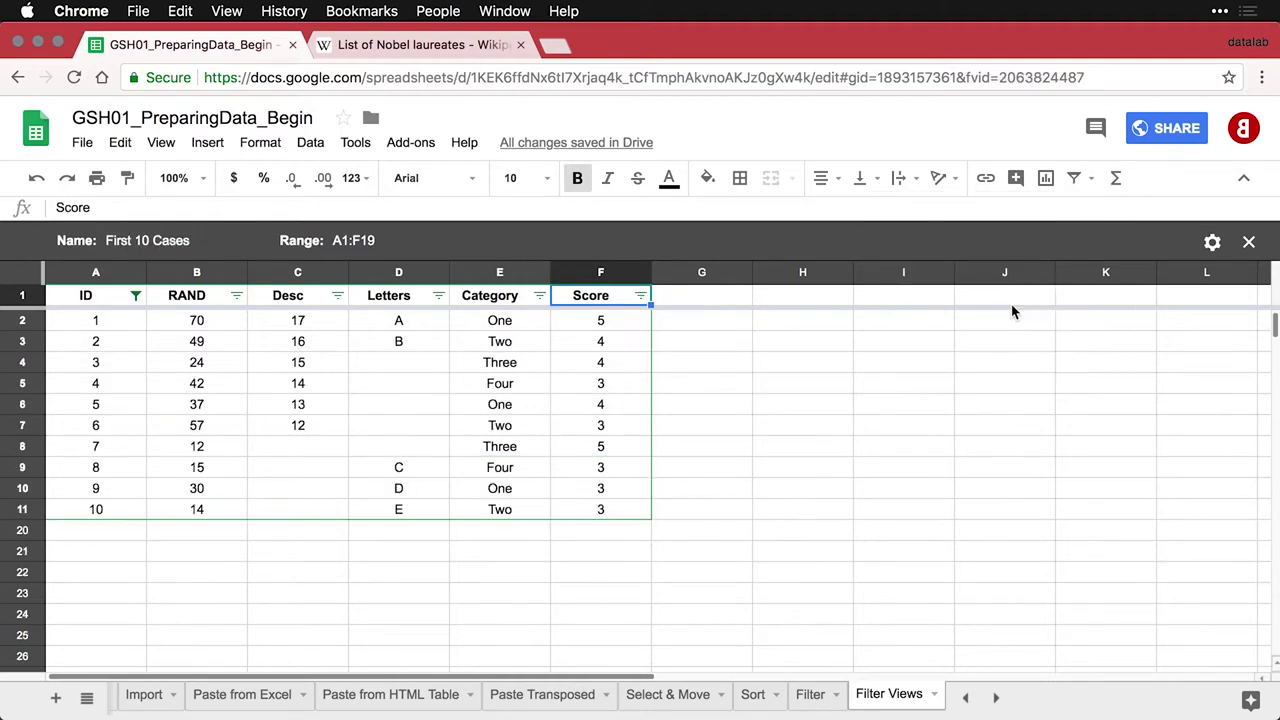
{"action": "left_click", "coordinate": [1094, 178]}
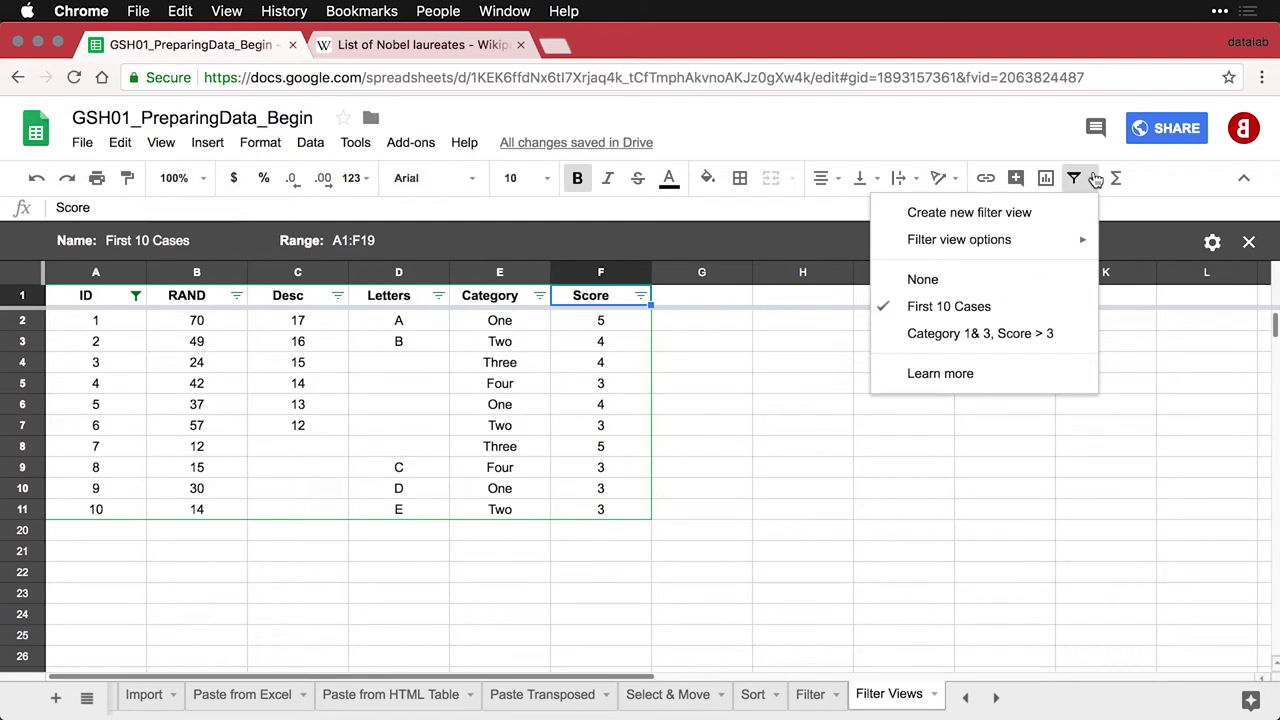
{"action": "left_click", "coordinate": [1032, 334]}
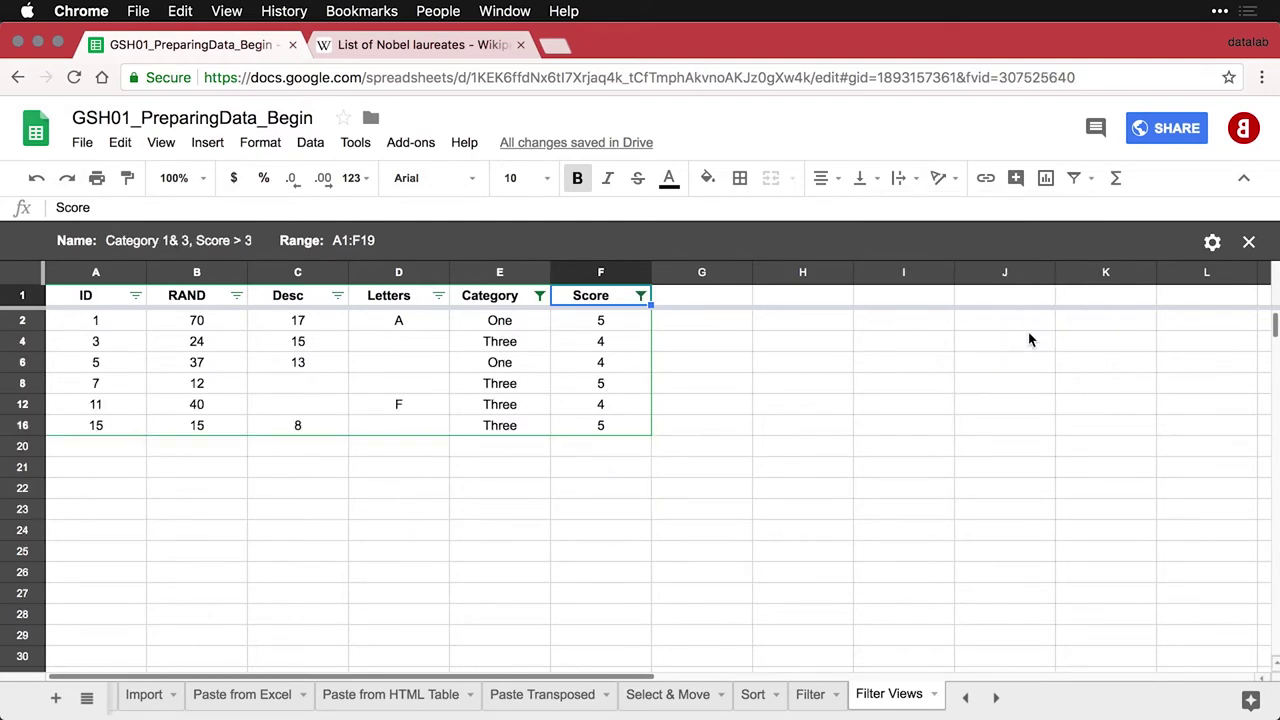
{"action": "left_click", "coordinate": [1094, 179]}
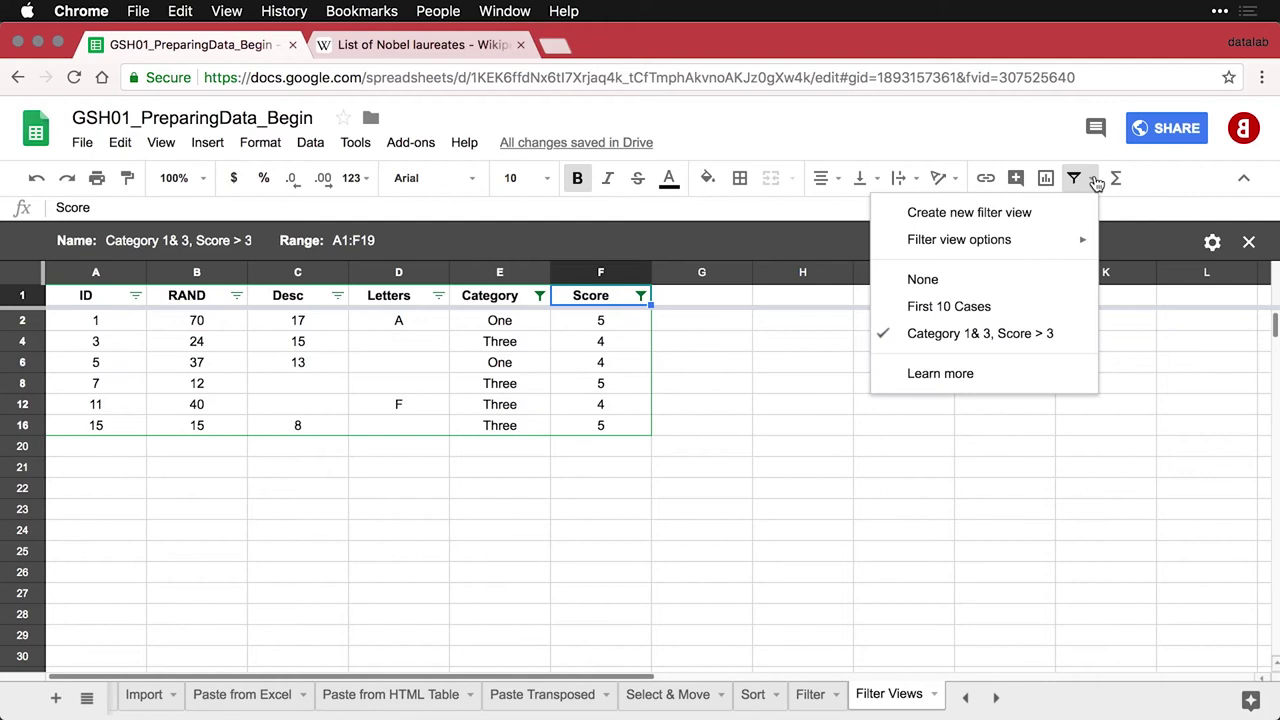
{"action": "left_click", "coordinate": [1031, 279]}
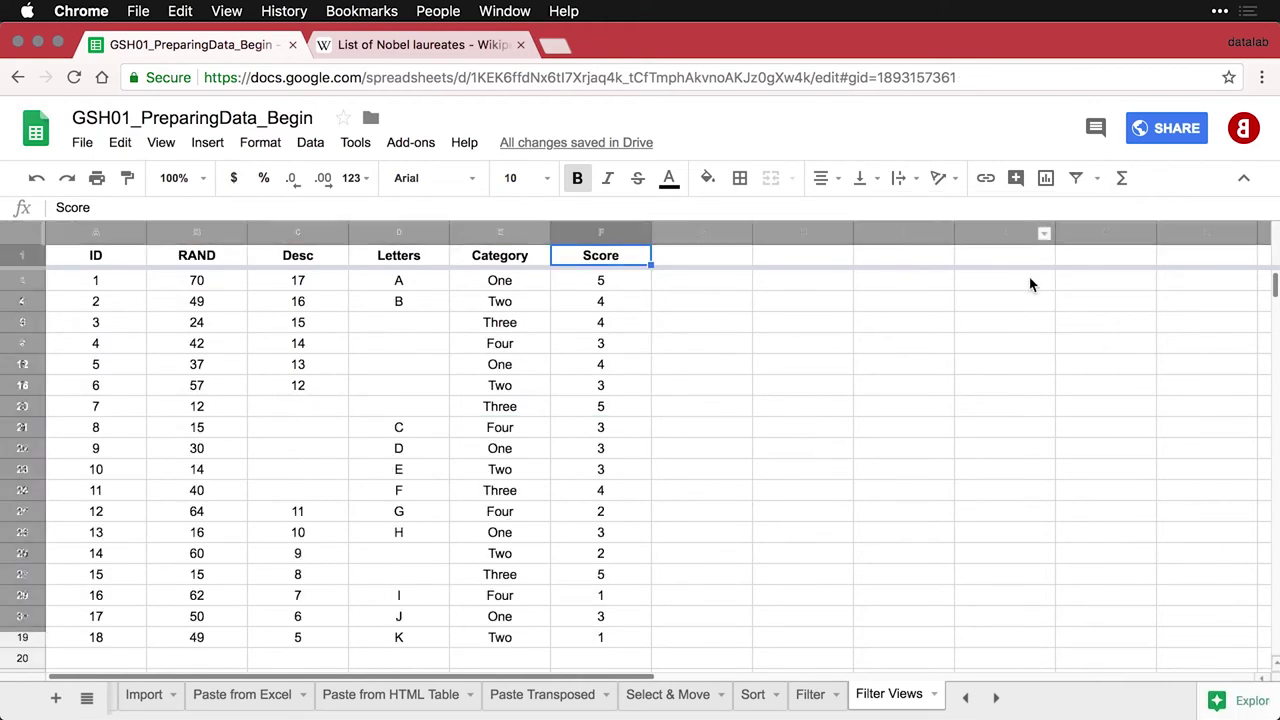